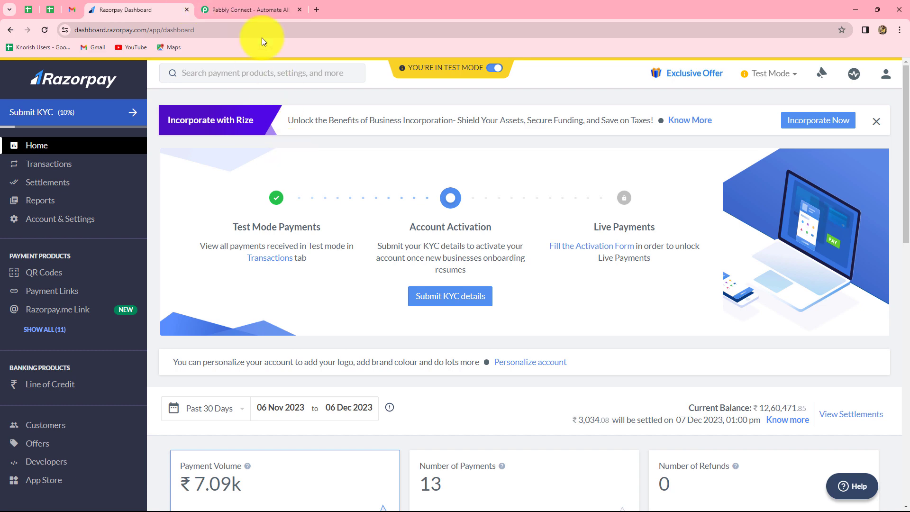
Switch to the tab showing the Pabbly Connect website at pabbly.com/connect.
left_click(244, 9)
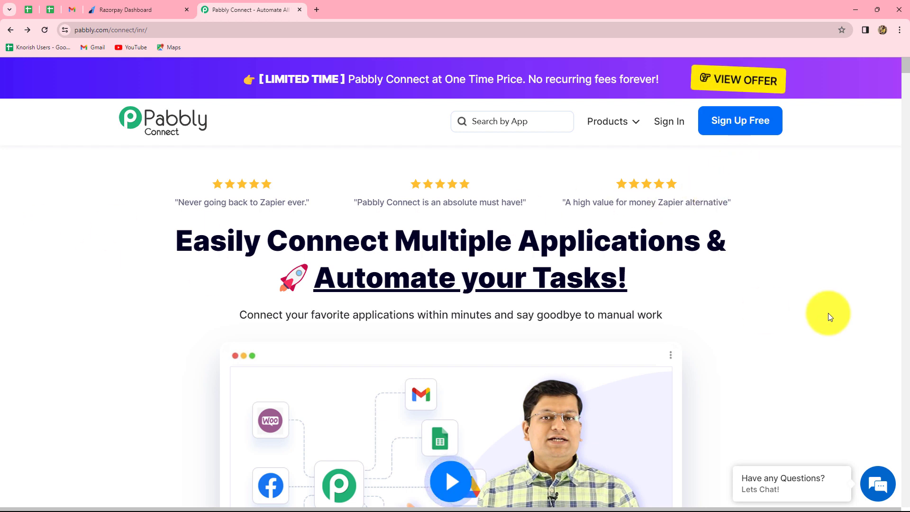
Sign in to Pabbly and launch Pabbly Connect from the All Apps list.
left_click(673, 124)
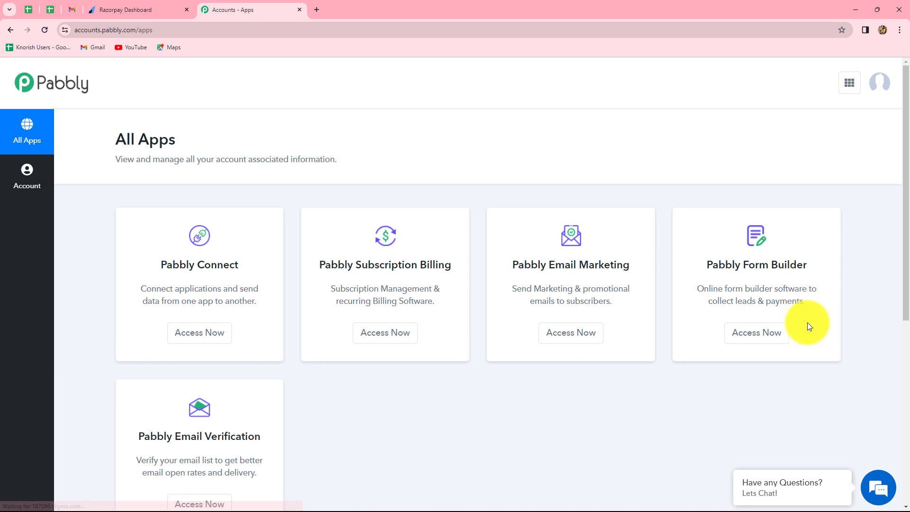
scroll(808, 370, "down", 2)
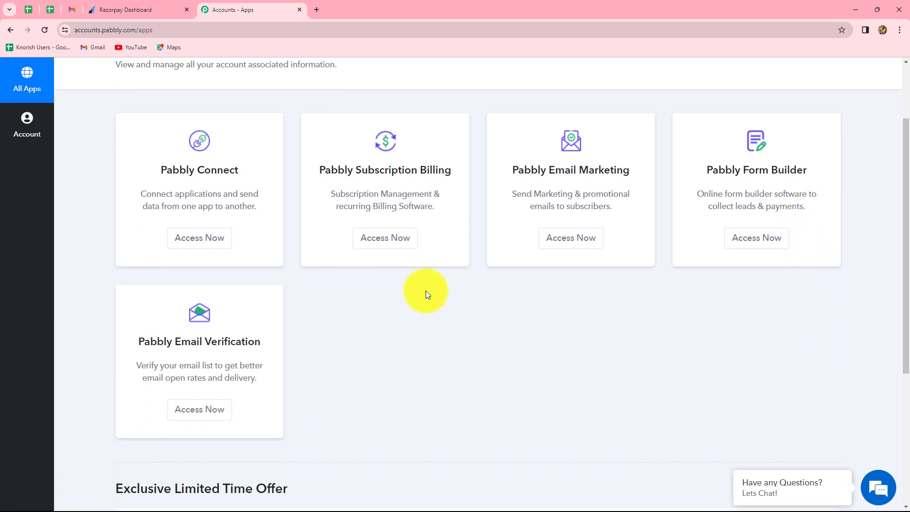
left_click(209, 244)
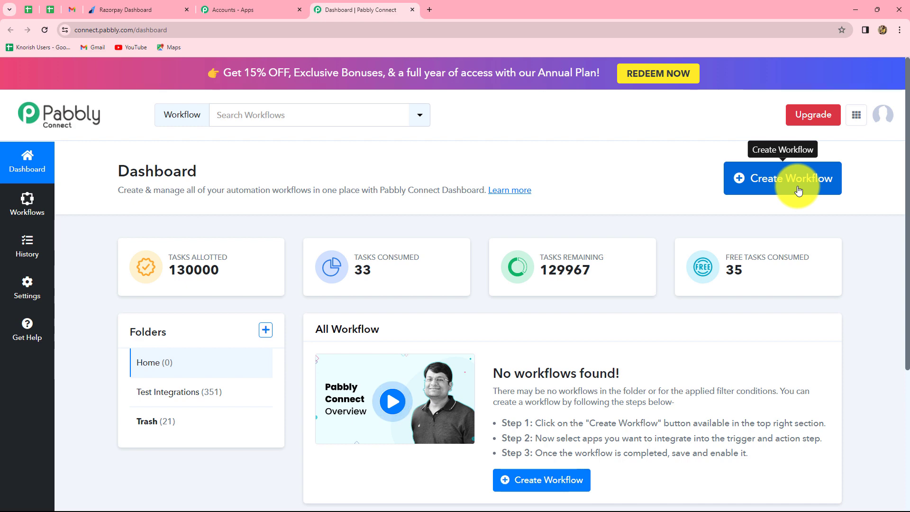
Create the workflow 'Get Customer Details via Gmail for Razorpay order' in the Test Integrations folder.
left_click(797, 191)
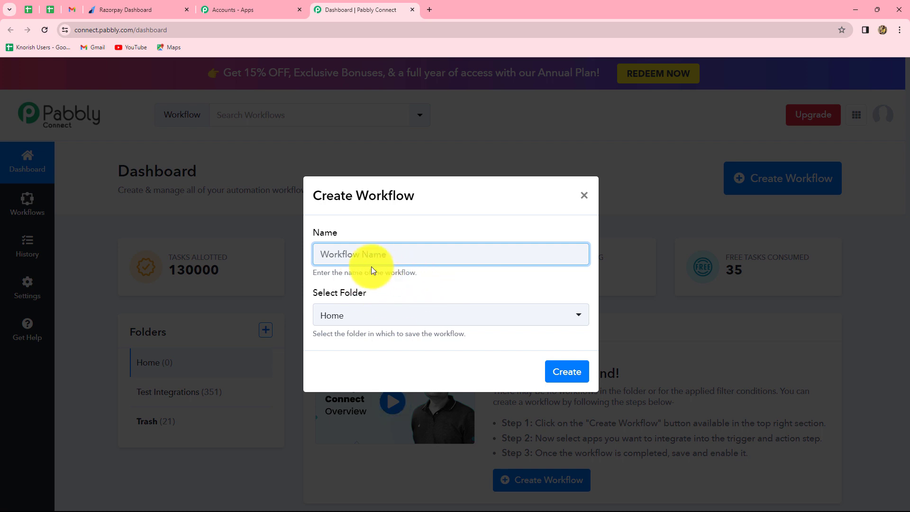
type("Get Customer Details via Gmail for Razorpay order")
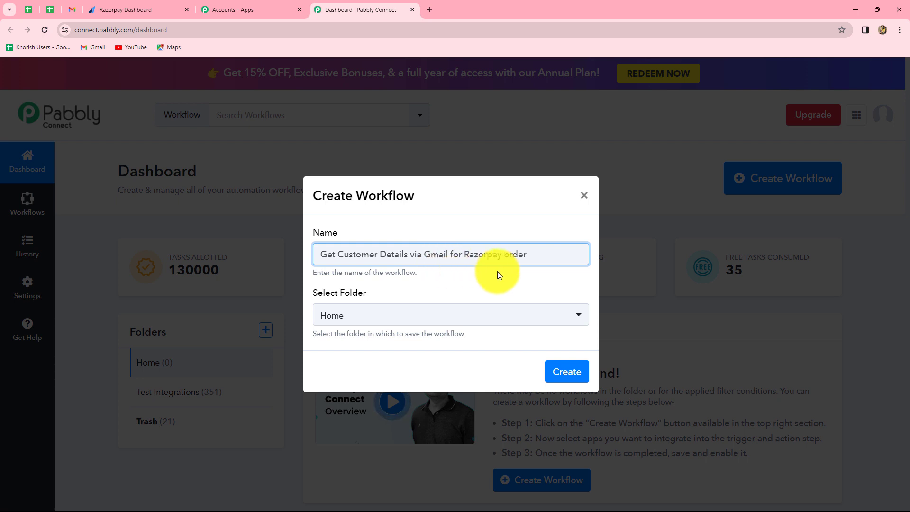
left_click(392, 315)
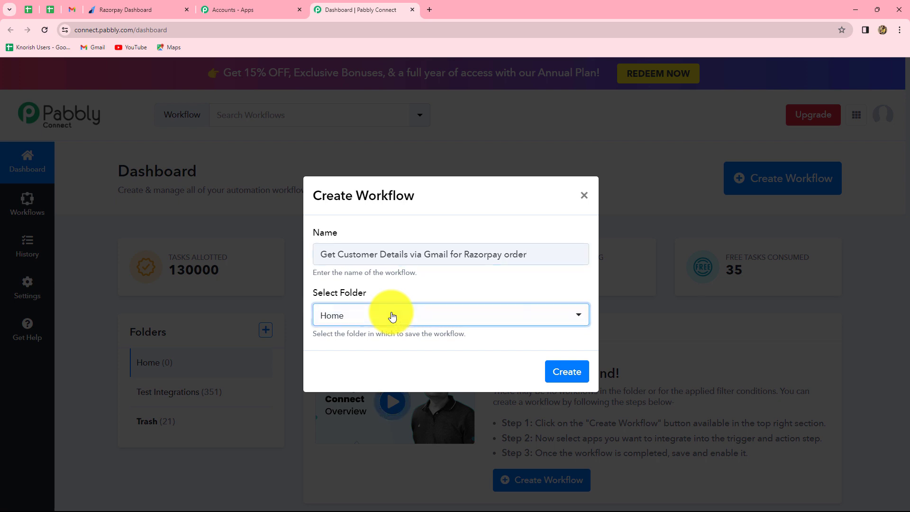
left_click(357, 390)
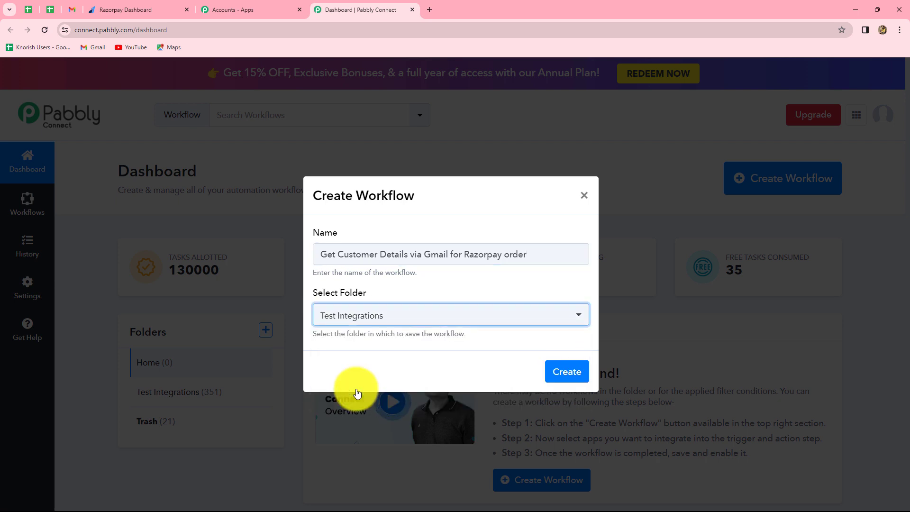
left_click(565, 373)
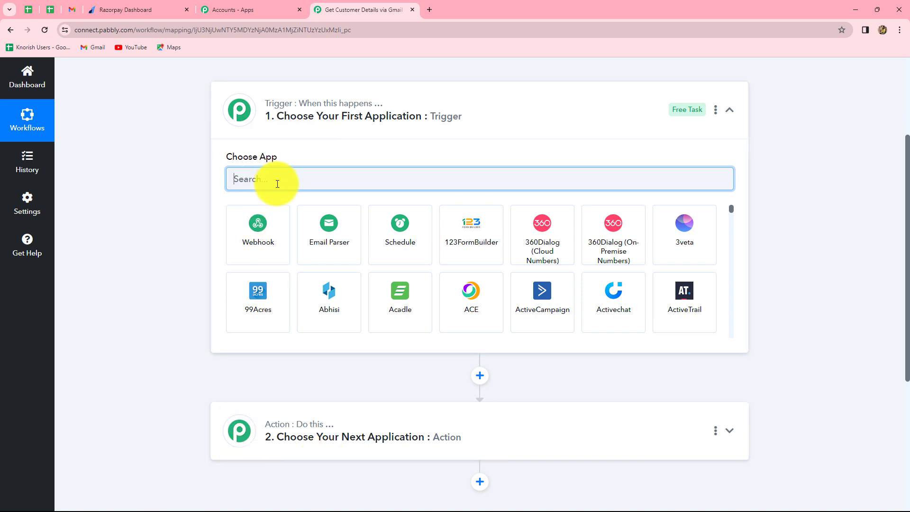
Search 'Raz' and select Razorpay as the step 1 trigger app.
type("Raz")
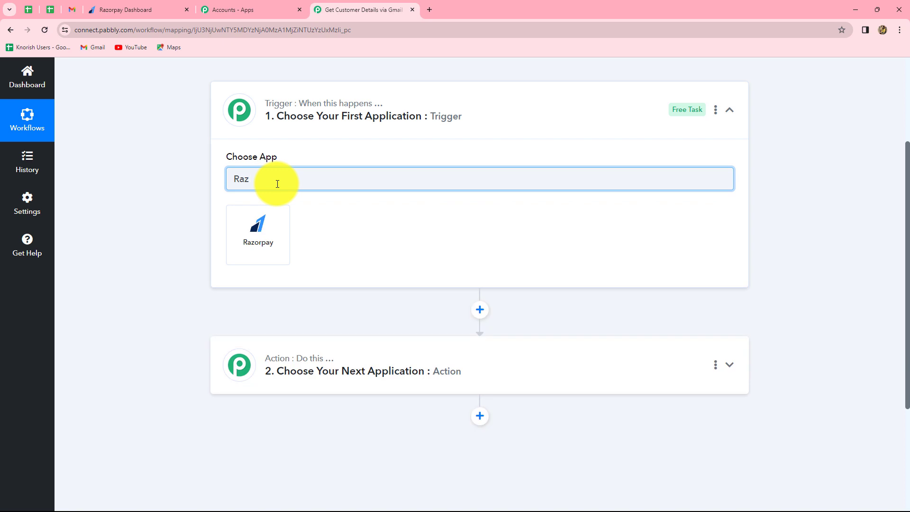
left_click(270, 223)
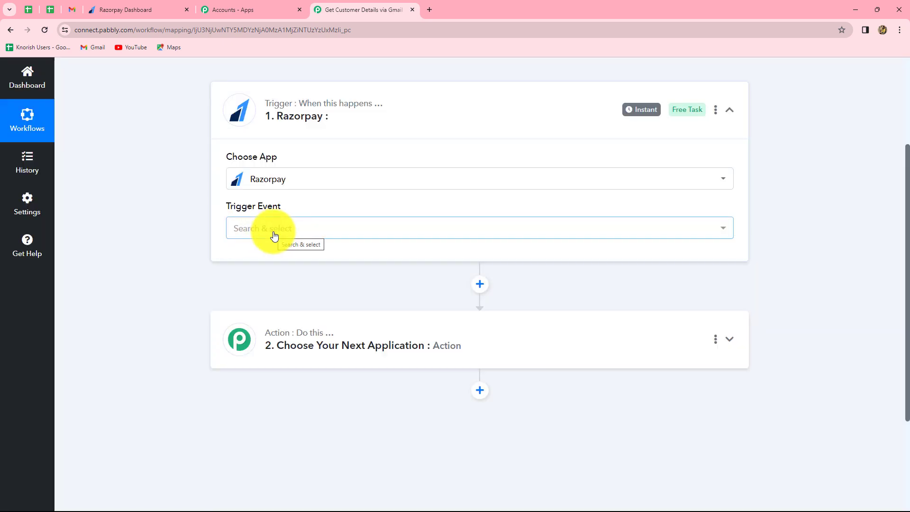
Set the Razorpay trigger event to Order Paid and review the webhook setup instructions.
left_click(274, 235)
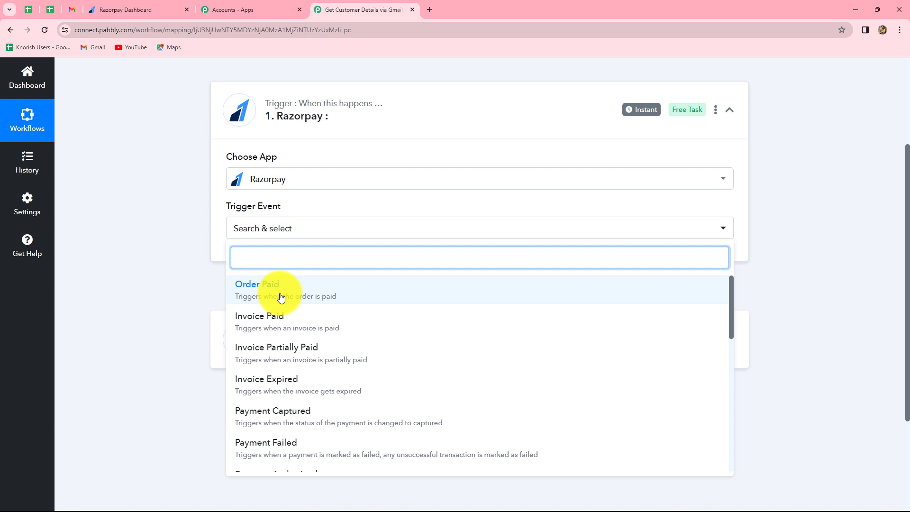
left_click(281, 298)
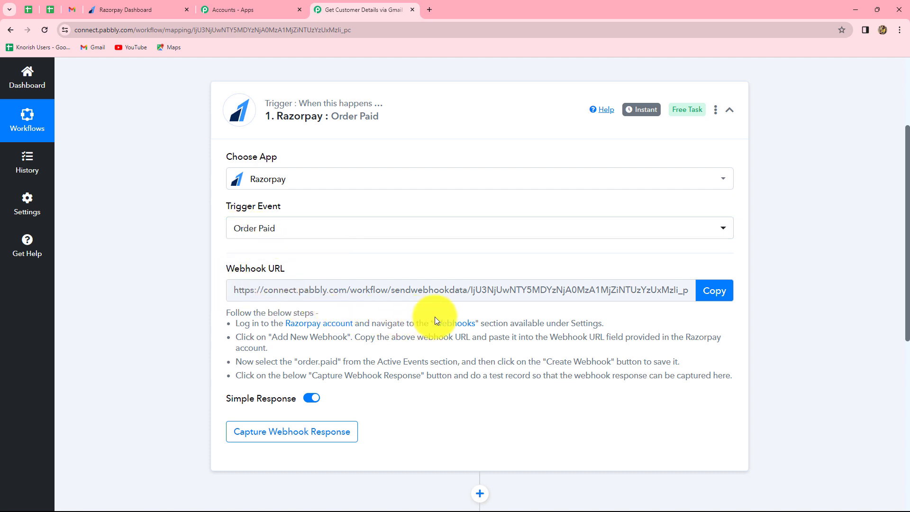
left_click_drag(224, 328, 448, 395)
left_click(450, 397)
left_click(311, 397)
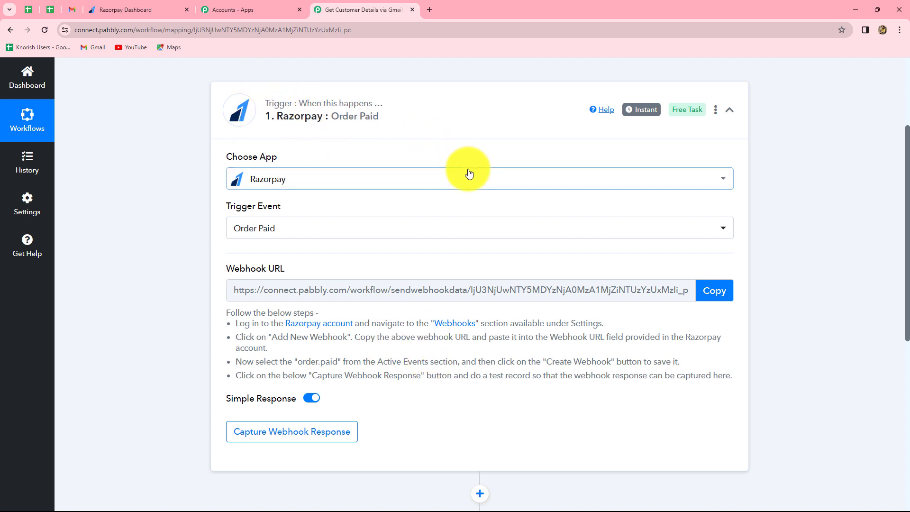
scroll(467, 171, "down", 1)
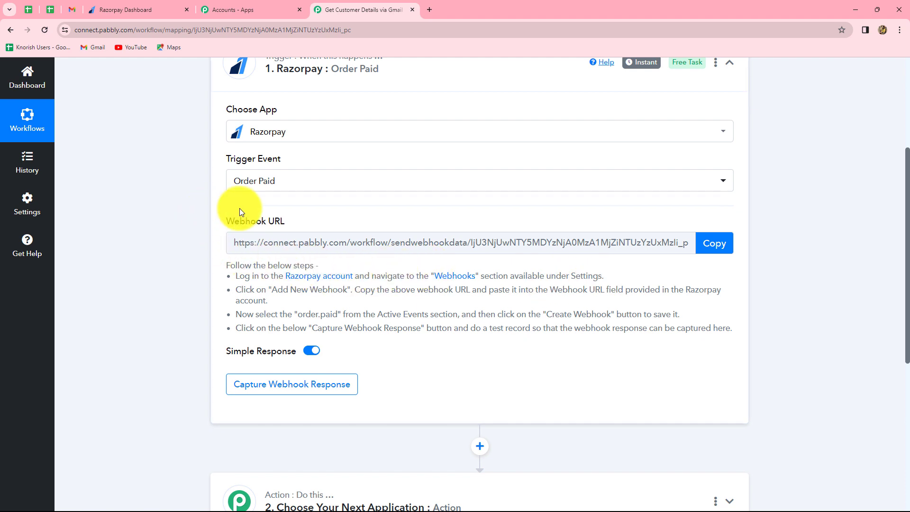
Copy the webhook URL so Pabbly awaits a response, then switch to the Razorpay Dashboard.
left_click(714, 244)
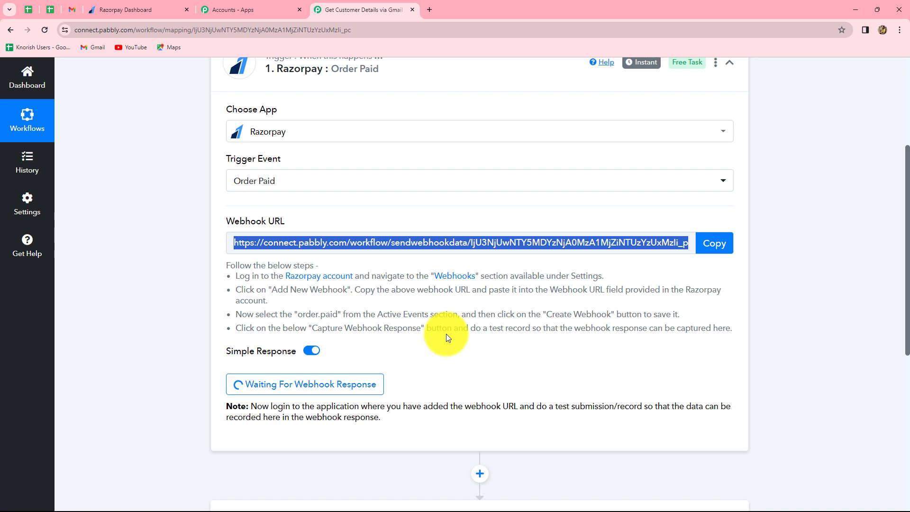
left_click(140, 6)
mouse_move(452, 77)
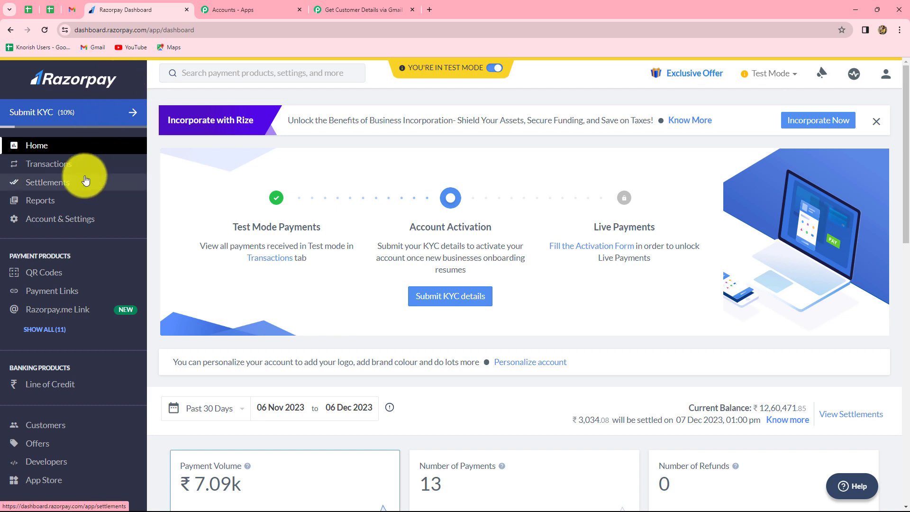
In Razorpay Webhooks settings, add a new webhook with the copied Pabbly URL.
left_click(67, 221)
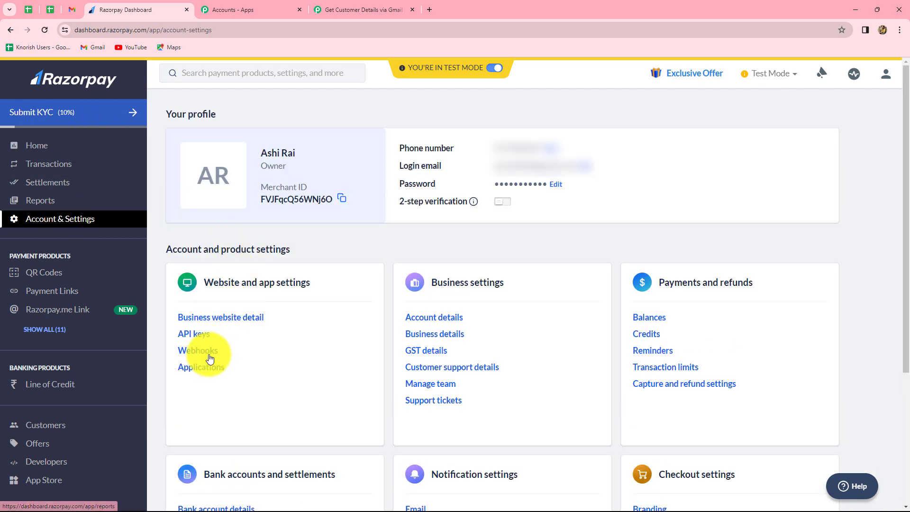
left_click(204, 351)
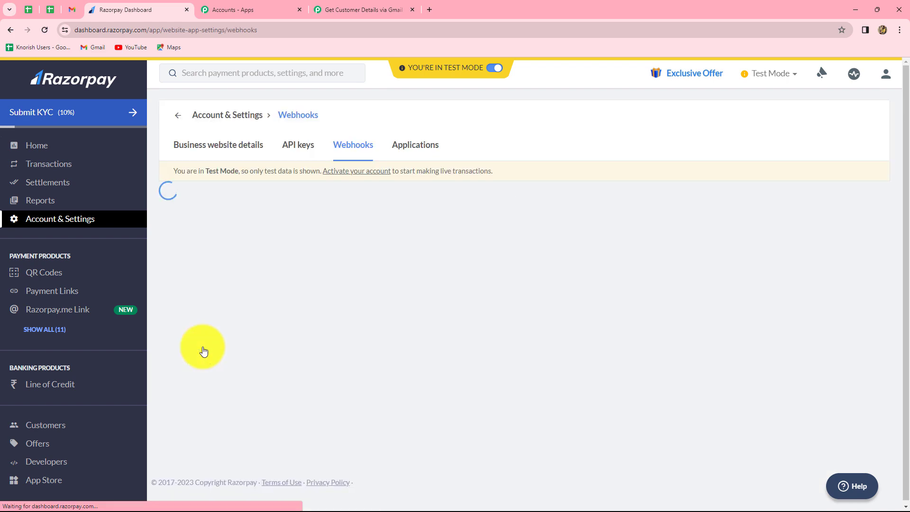
scroll(357, 169, "down", 2)
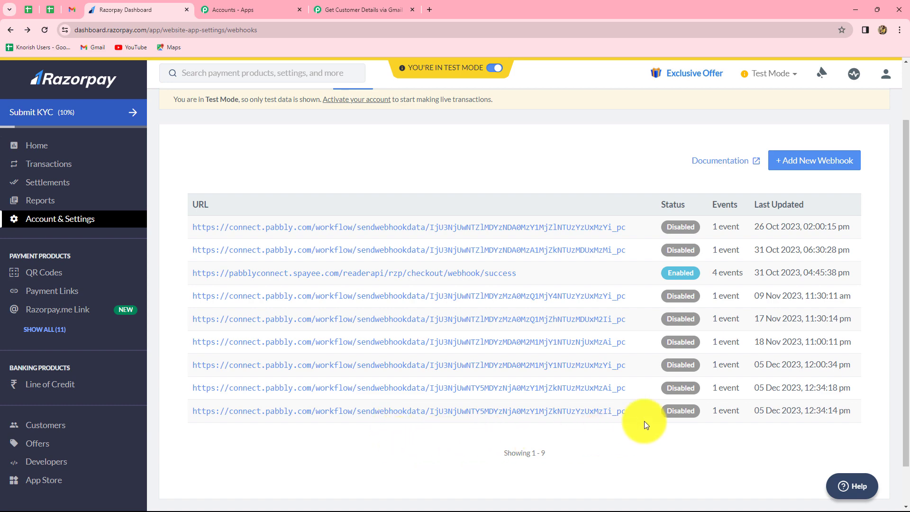
left_click(819, 163)
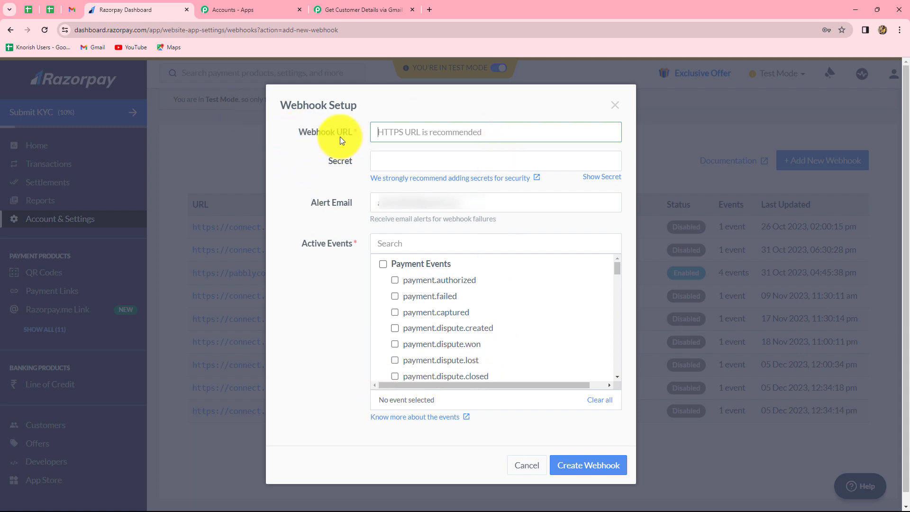
left_click(408, 132)
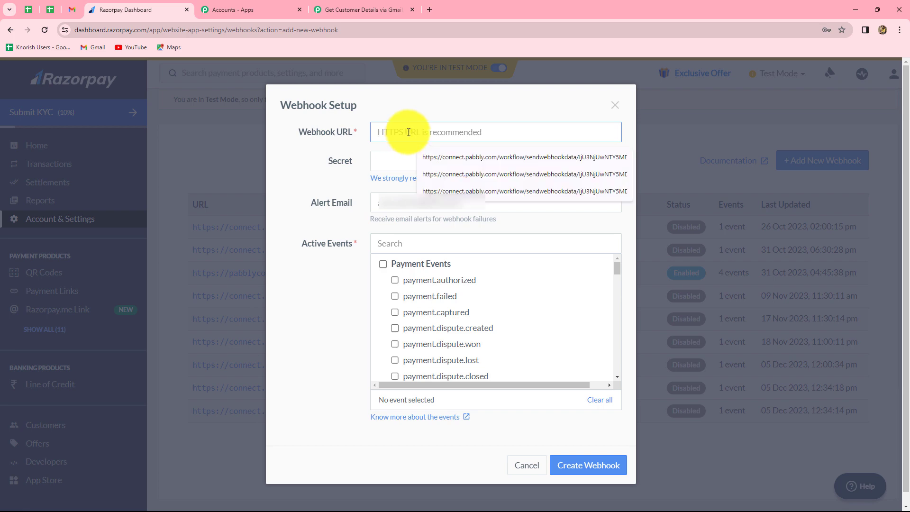
key("ctrl+v")
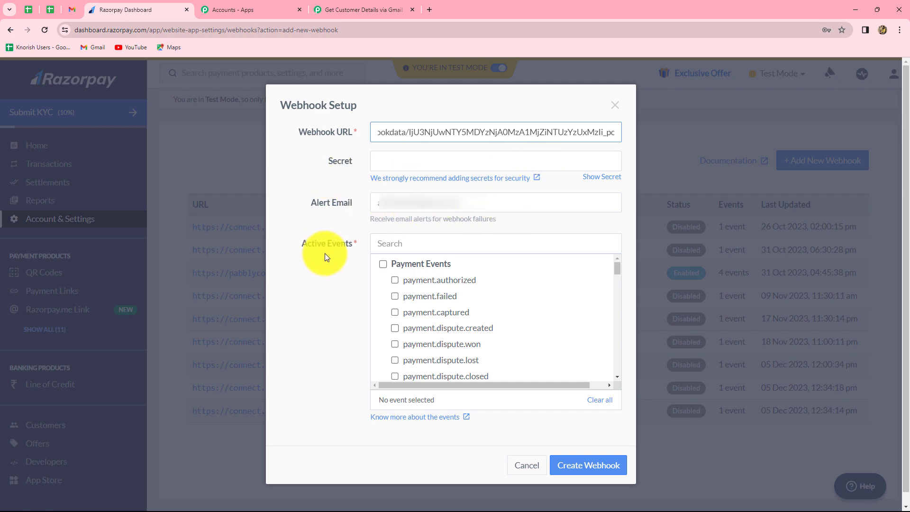
Subscribe the webhook to order.paid, create it, and go back to Pabbly.
scroll(443, 330, "down", 3)
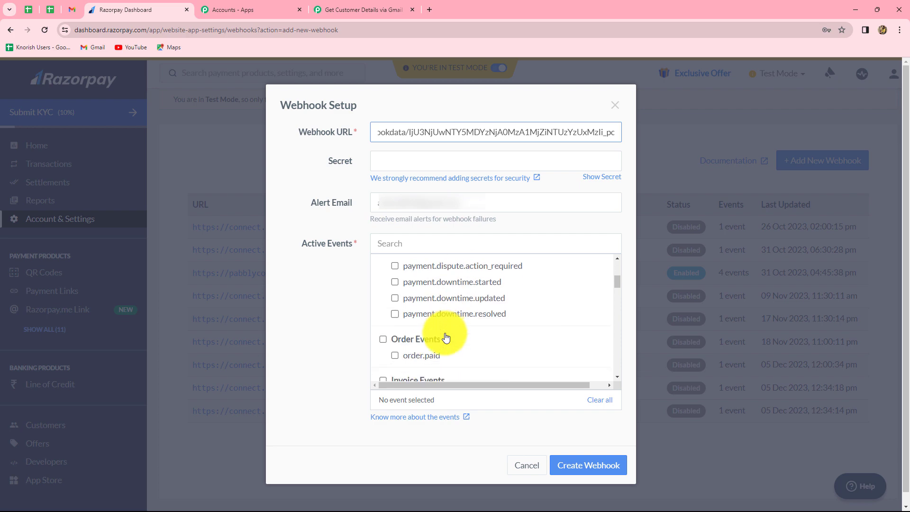
left_click(344, 6)
left_click_drag(295, 314, 342, 314)
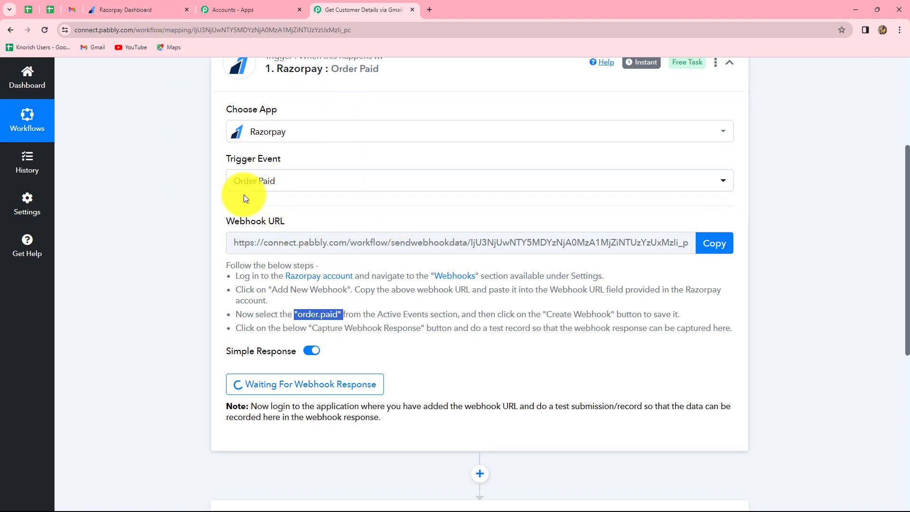
left_click(131, 6)
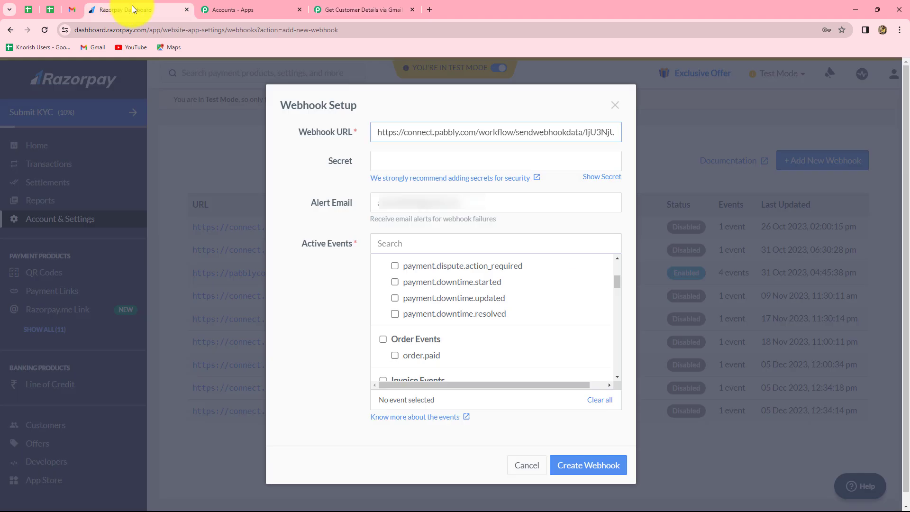
left_click(395, 355)
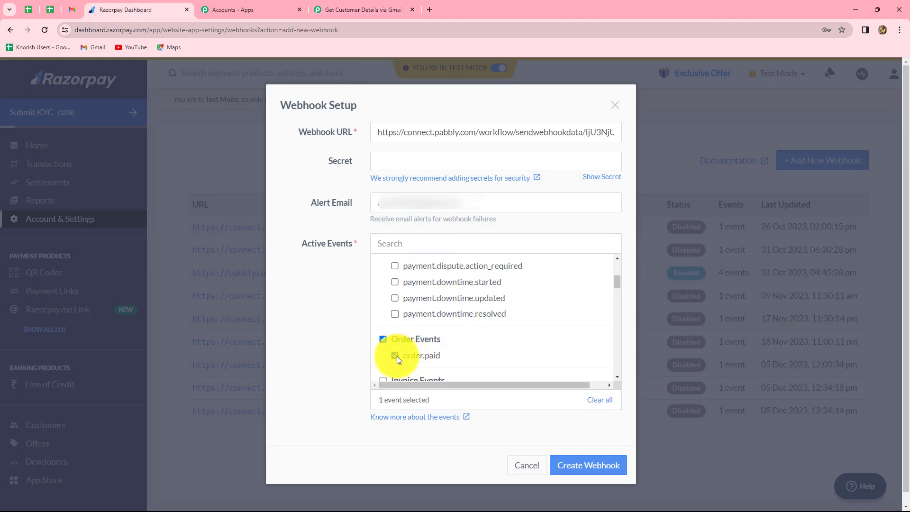
left_click(590, 469)
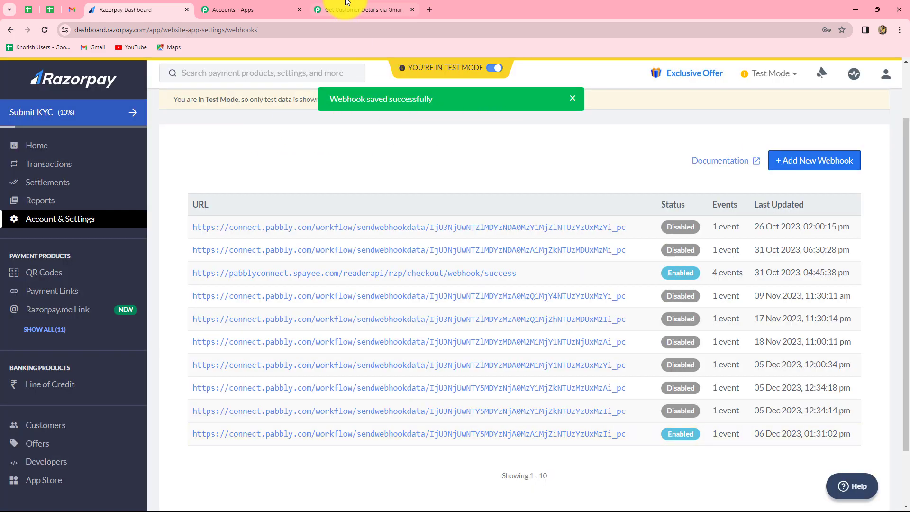
left_click(362, 9)
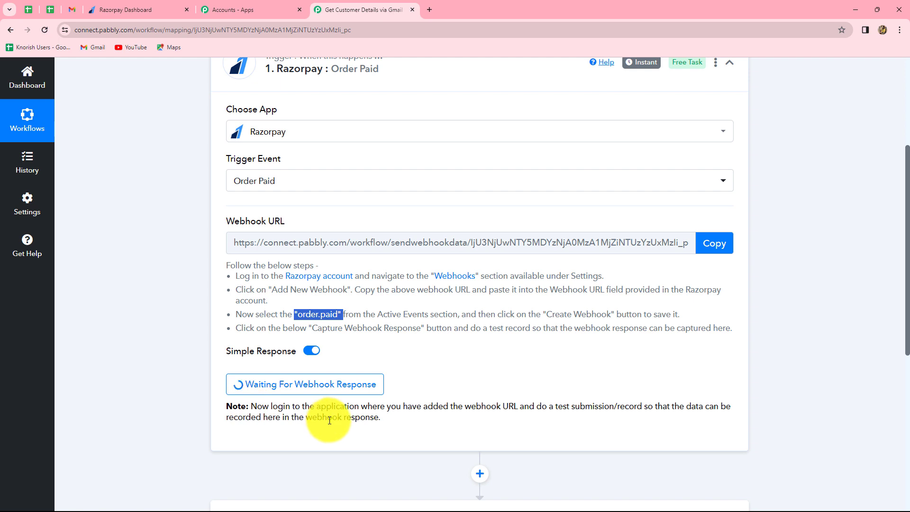
Clear the order.paid text selection and return to the Razorpay Dashboard tab.
left_click(438, 363)
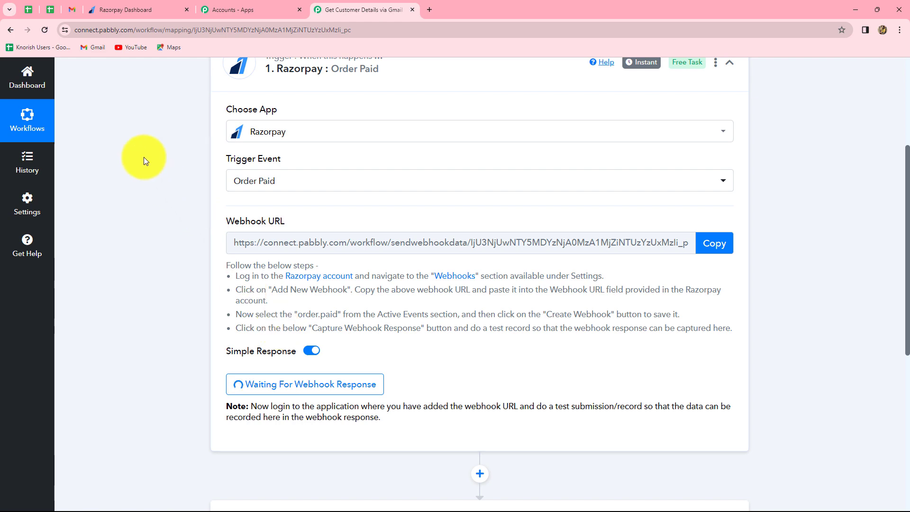
left_click(117, 11)
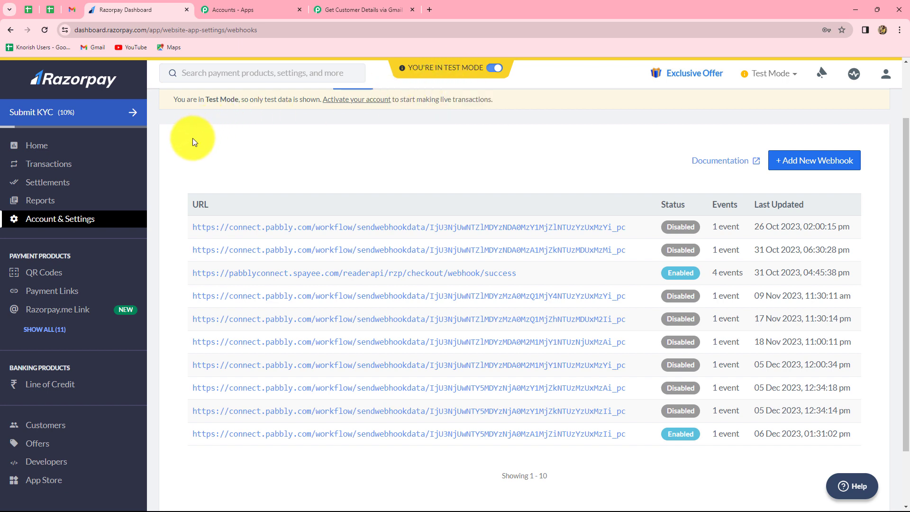
Expand Payment Products and open the Payment Pages list.
left_click(44, 329)
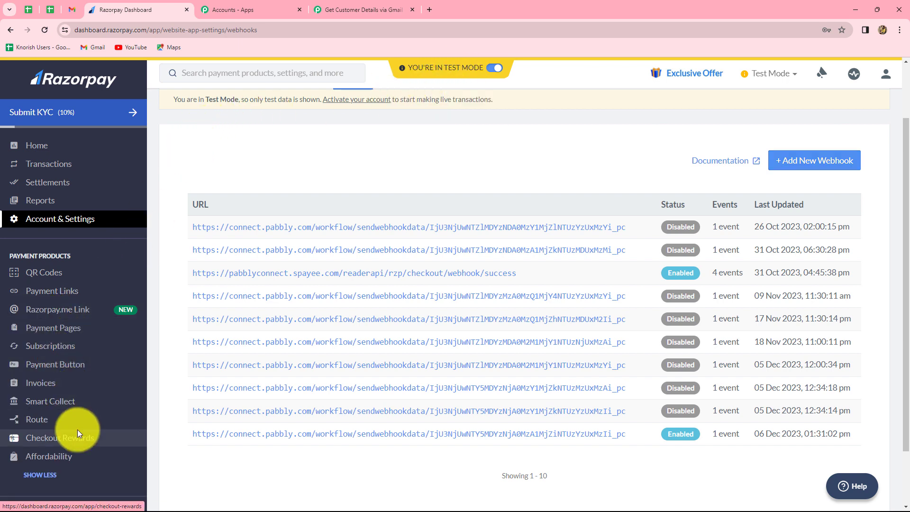
left_click(64, 328)
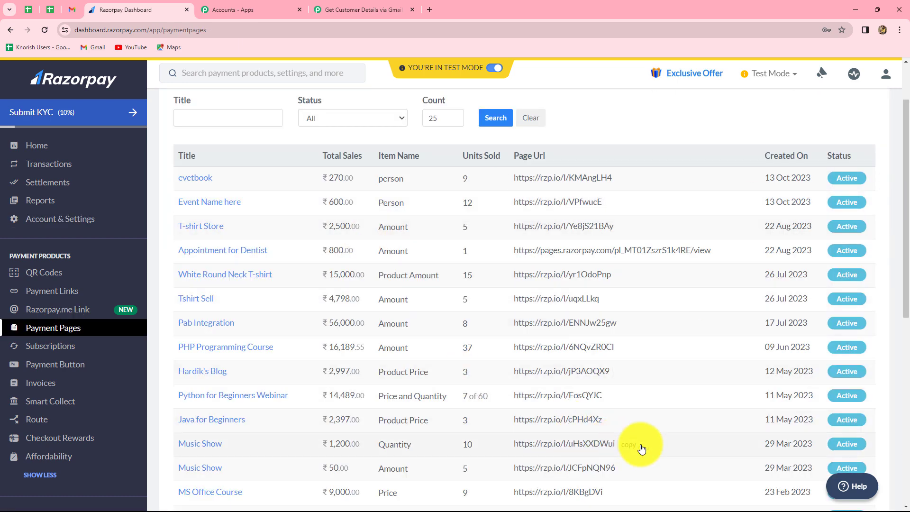
scroll(652, 452, "down", 1)
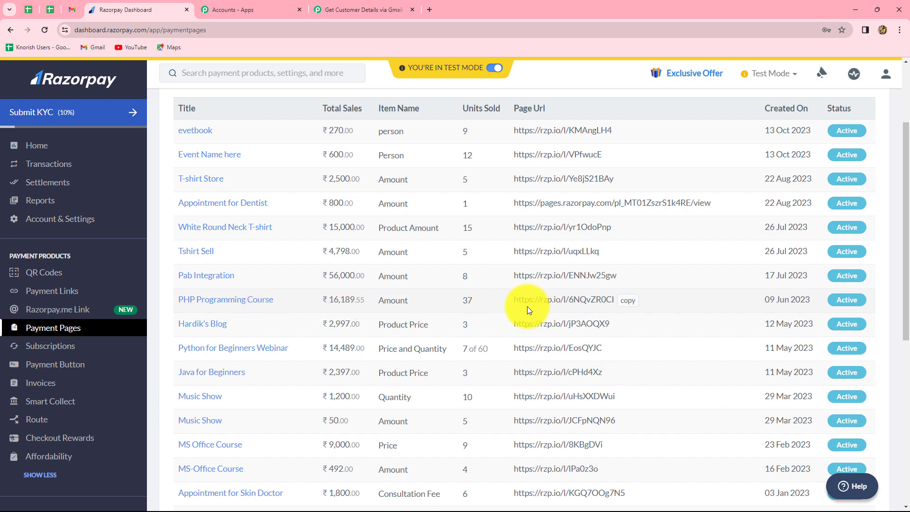
Copy the PHP Programming Course page link and load it in a new tab.
left_click(627, 300)
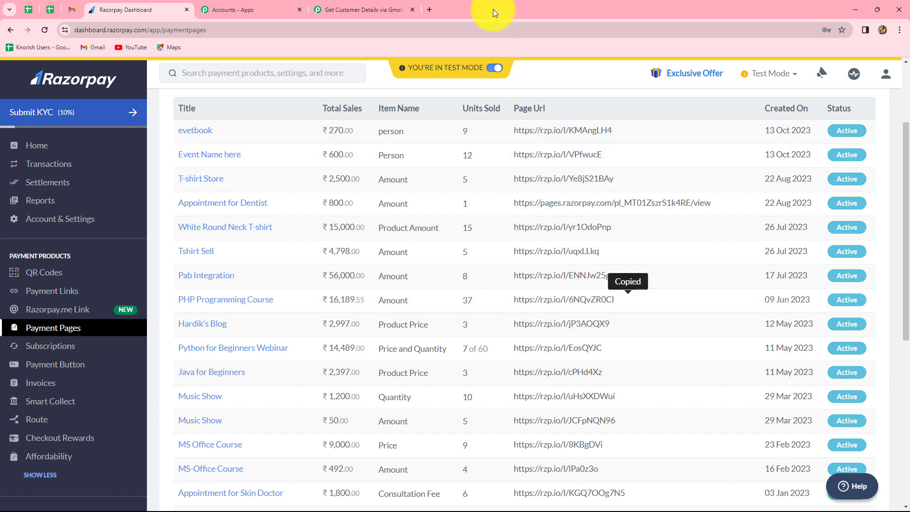
left_click(428, 8)
left_click(341, 246)
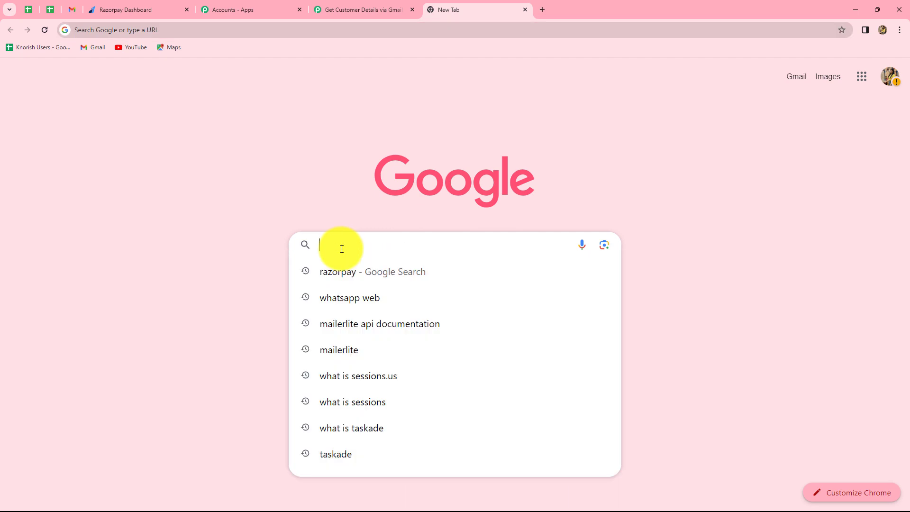
key("ctrl+v")
key("Return")
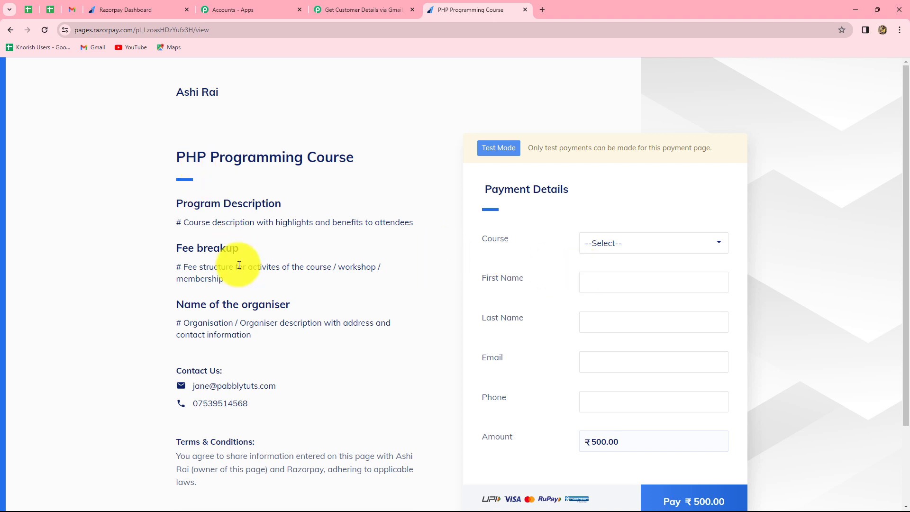
scroll(781, 206, "down", 3)
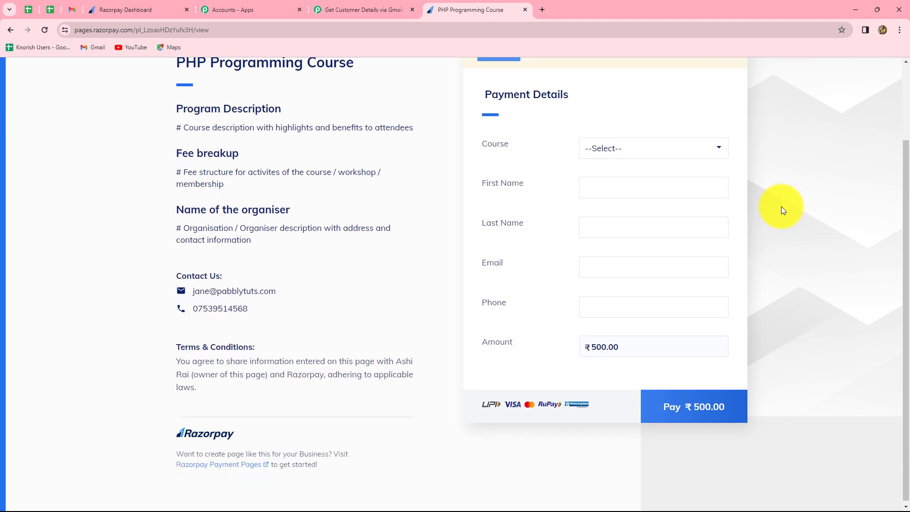
scroll(781, 206, "up", 3)
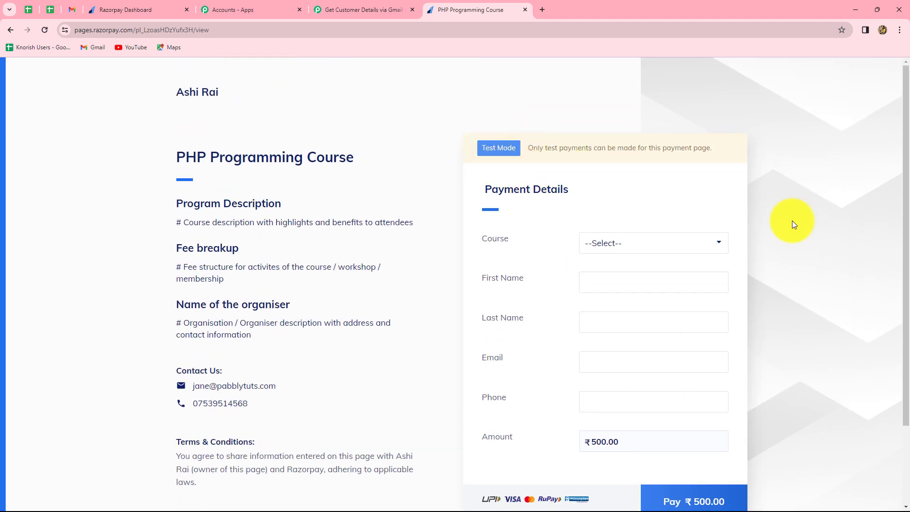
scroll(792, 220, "down", 2)
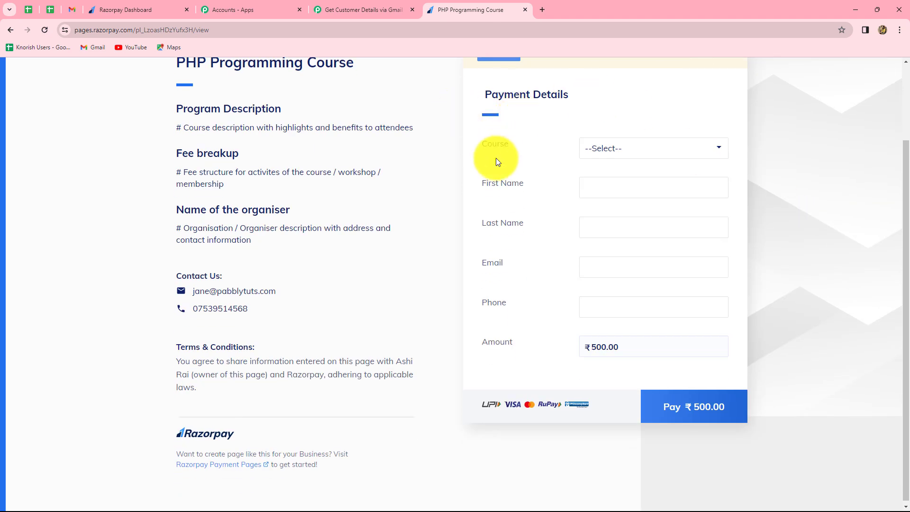
Choose PHP Programming Course, fill in the customer's name, e-mail and phone, and pay ₹500.00.
left_click(634, 151)
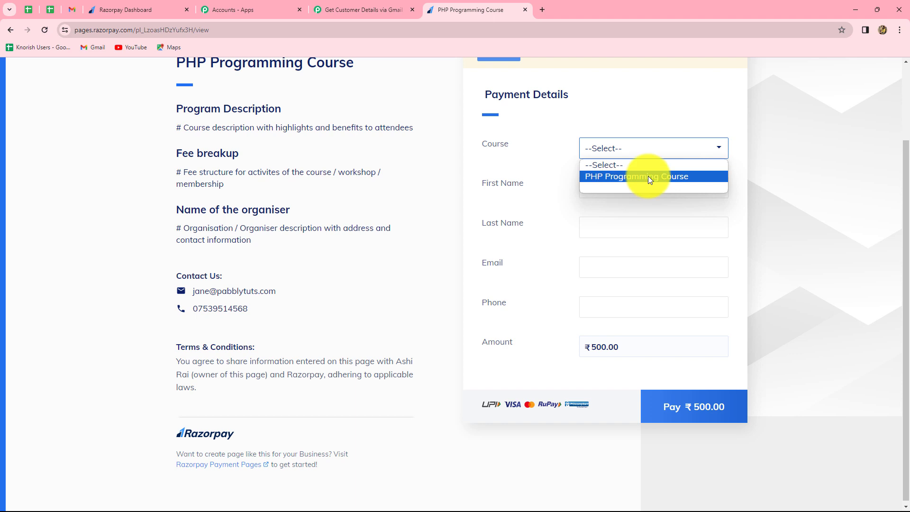
left_click(647, 176)
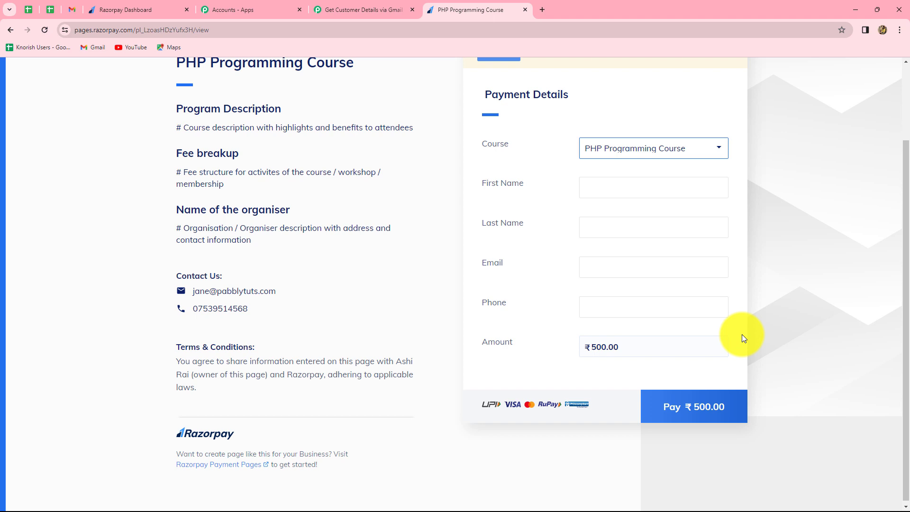
left_click(602, 188)
type("Demo")
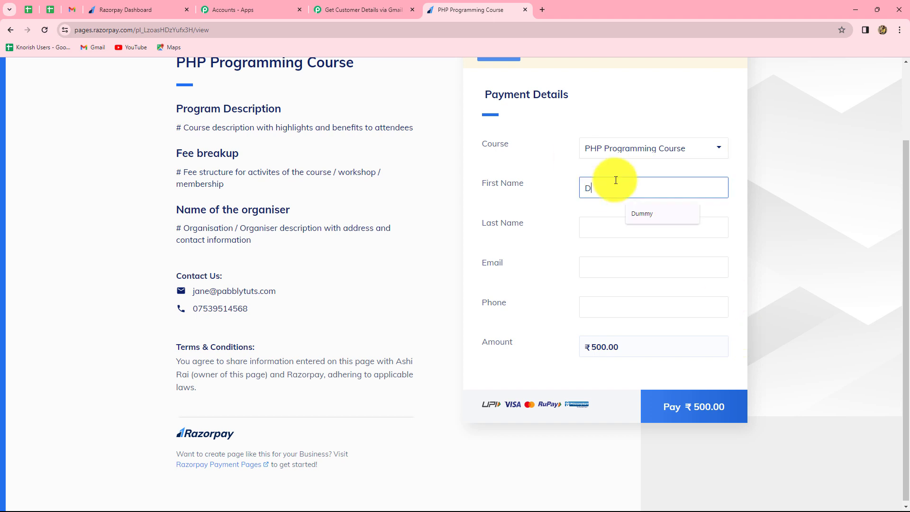
left_click(596, 228)
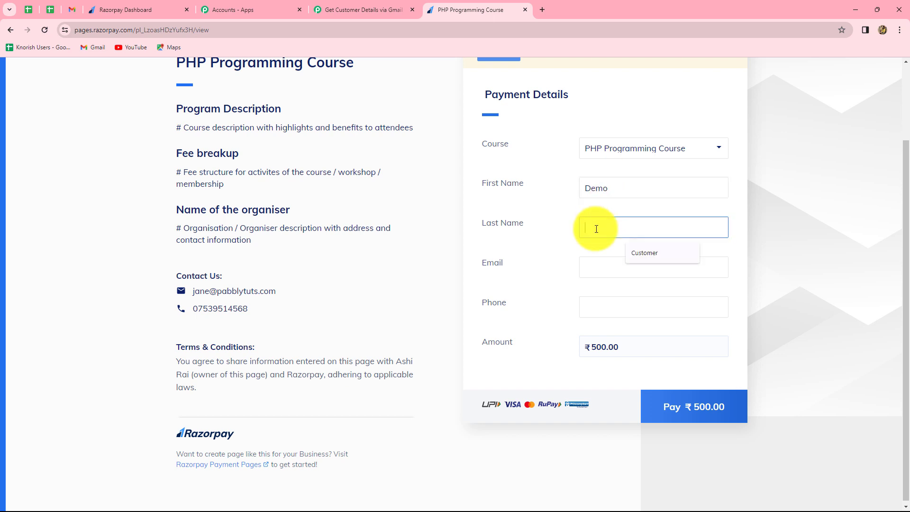
left_click(637, 252)
left_click(615, 266)
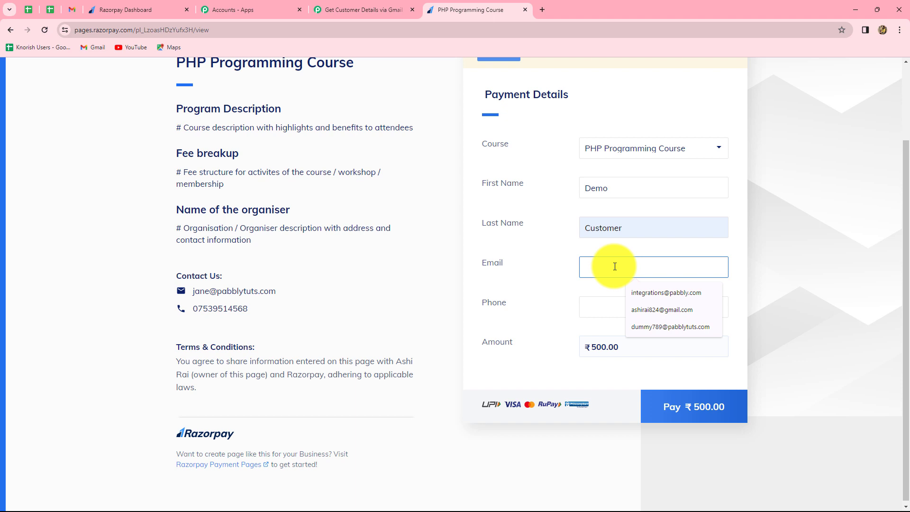
key("ctrl+v")
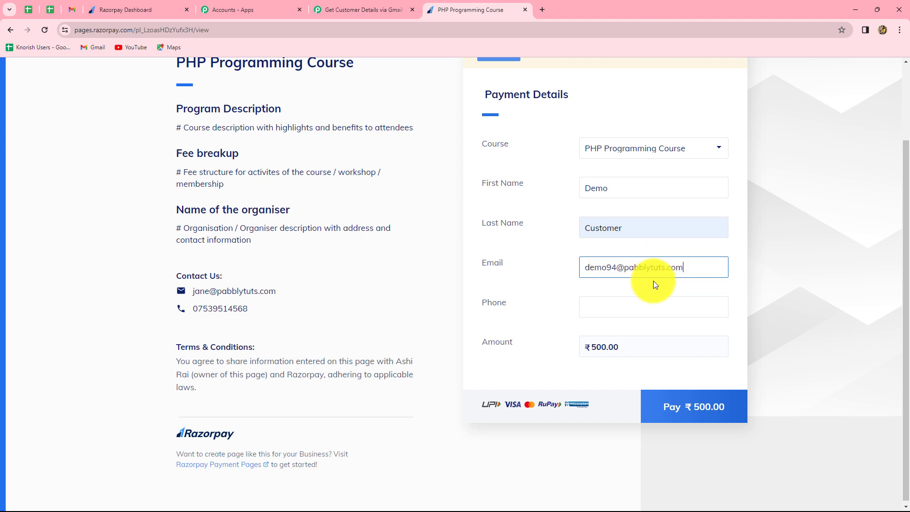
left_click(611, 305)
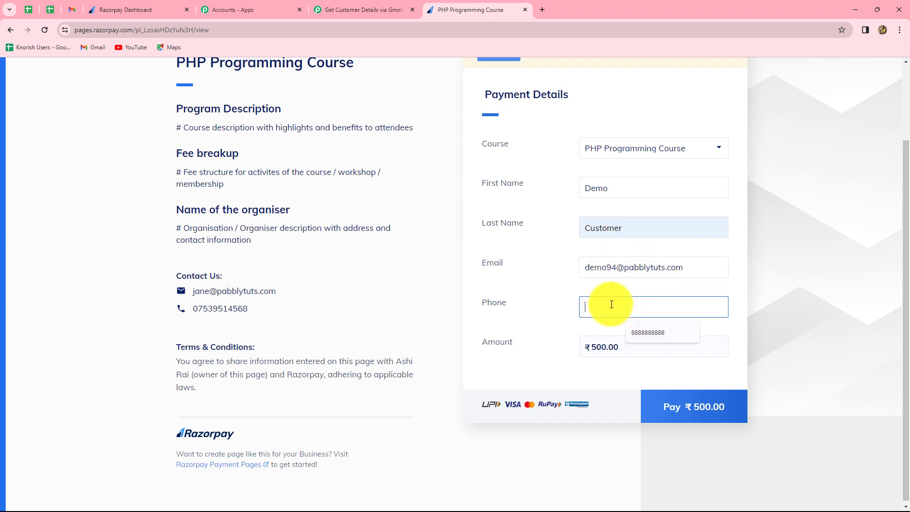
key("ctrl+v")
left_click(684, 413)
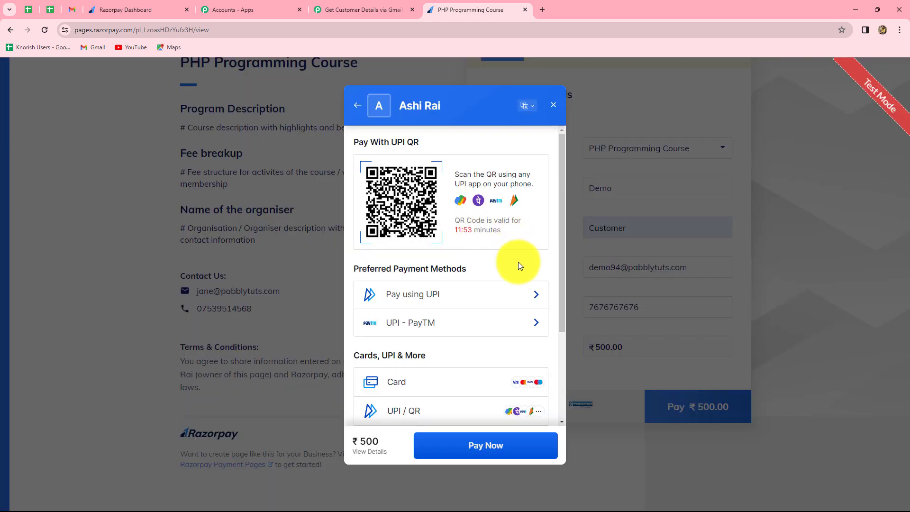
scroll(521, 282, "down", 3)
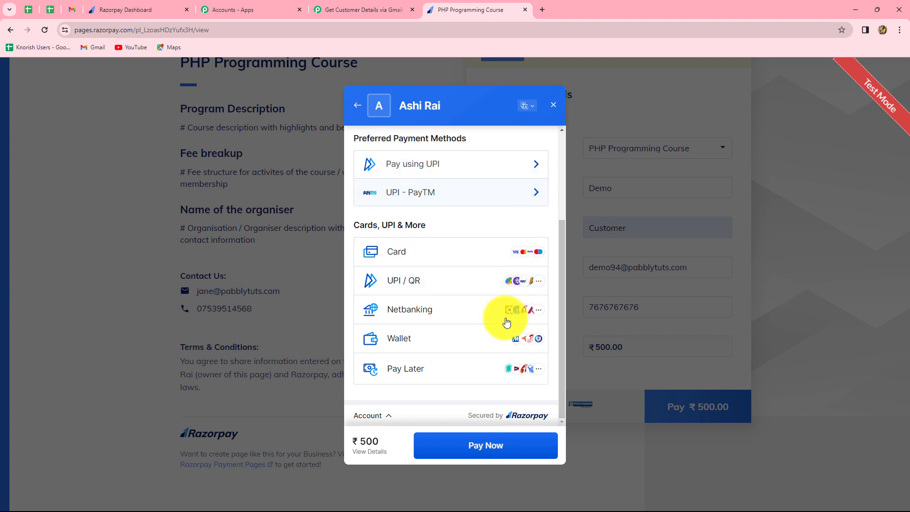
left_click(410, 265)
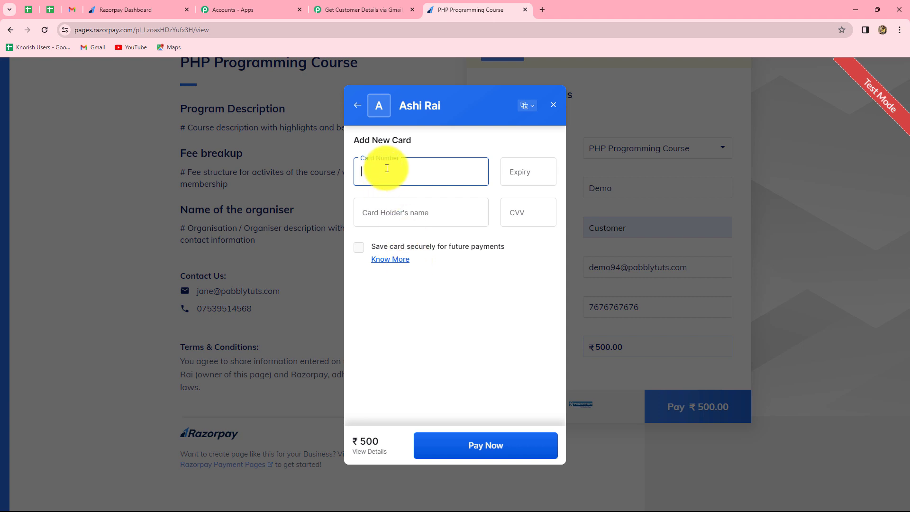
type("4111111111111111")
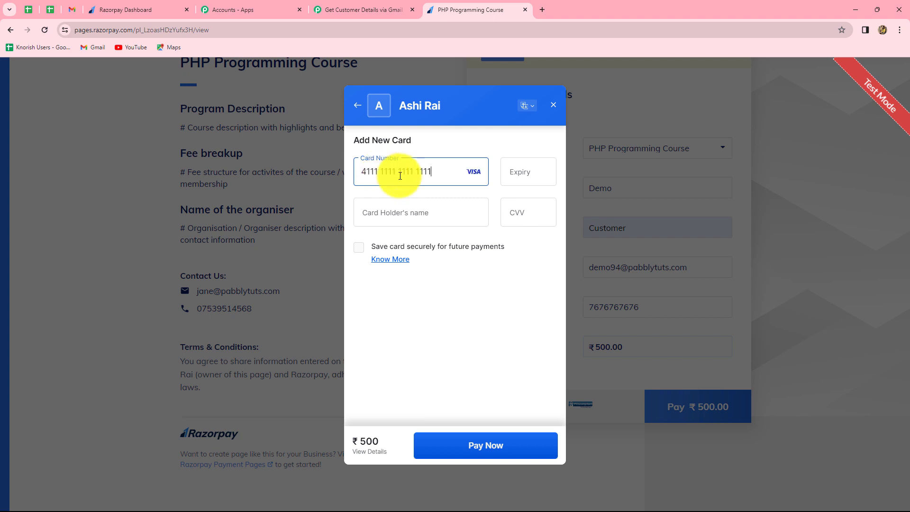
left_click(510, 173)
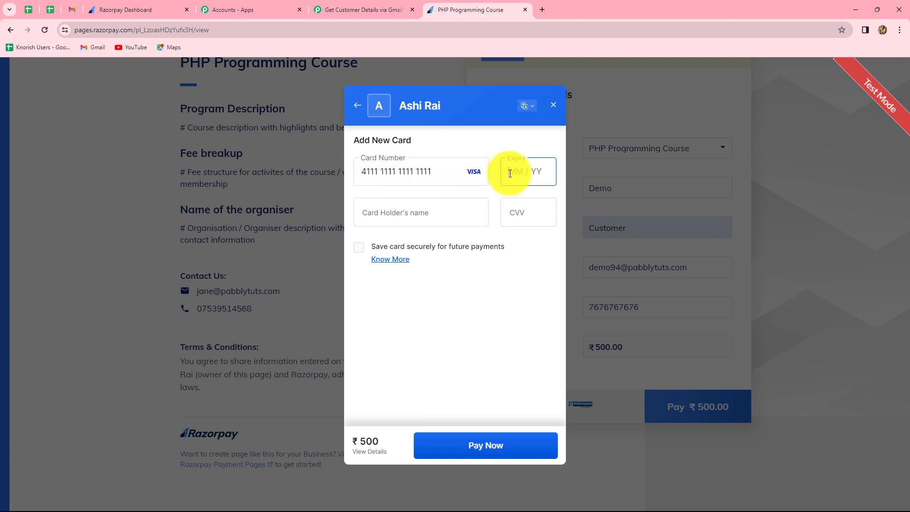
type("1234")
left_click(440, 196)
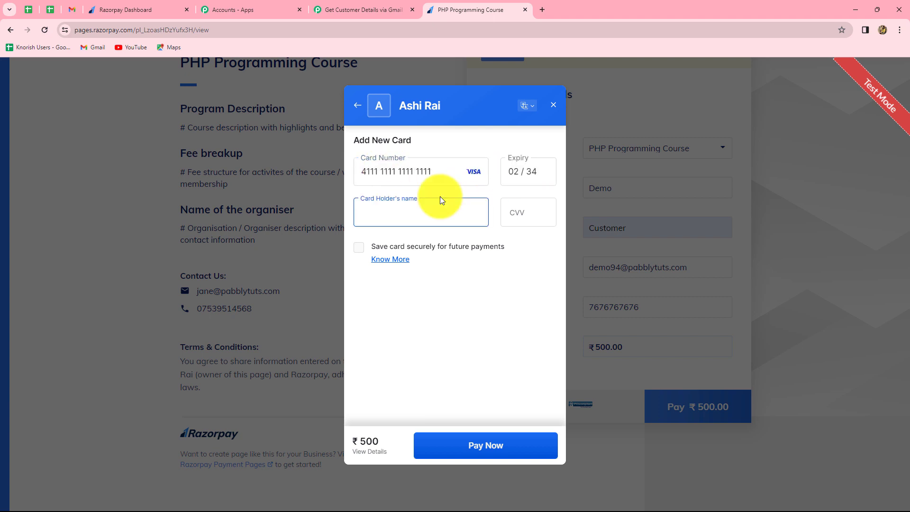
type("Demo Customer")
left_click(515, 216)
type("123")
Pay without saving the card, submit the test OTP, and decline Chrome's save-card prompt.
left_click(471, 443)
left_click(481, 436)
type("1111")
left_click(464, 331)
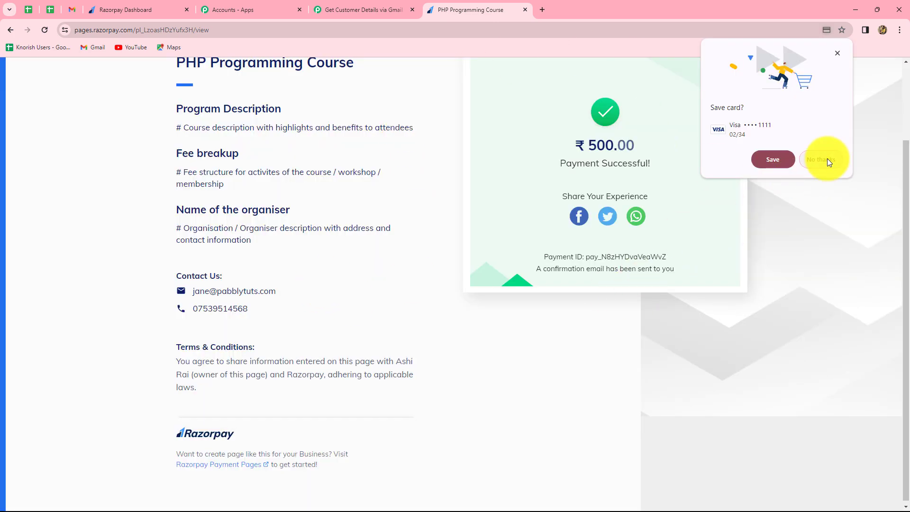
left_click(827, 159)
left_click(348, 13)
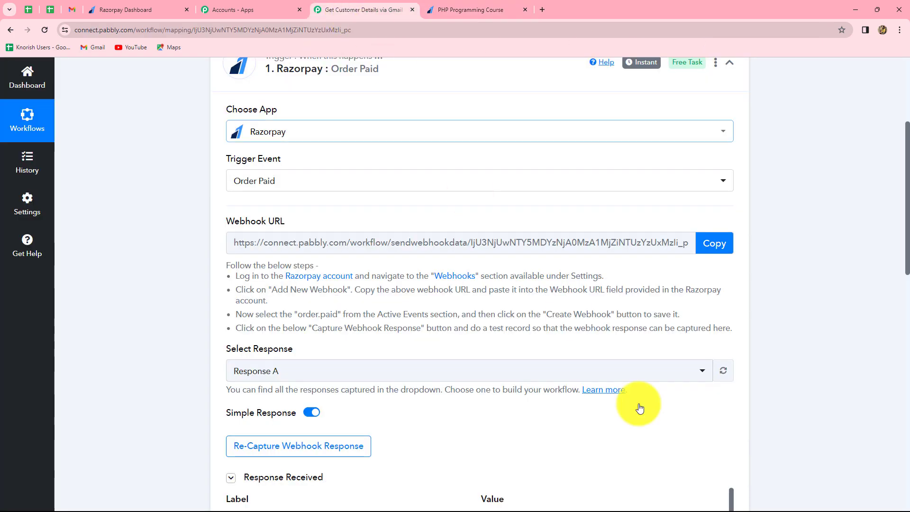
scroll(653, 463, "down", 7)
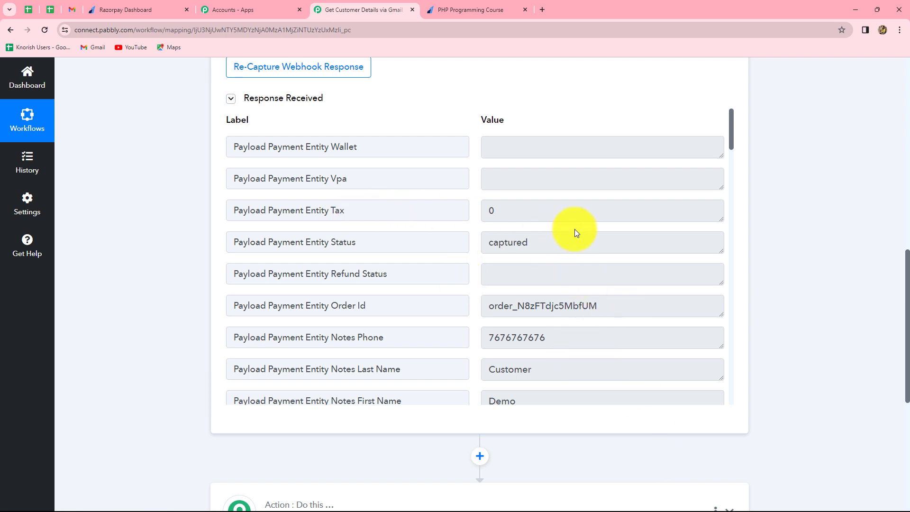
scroll(582, 259, "down", 9)
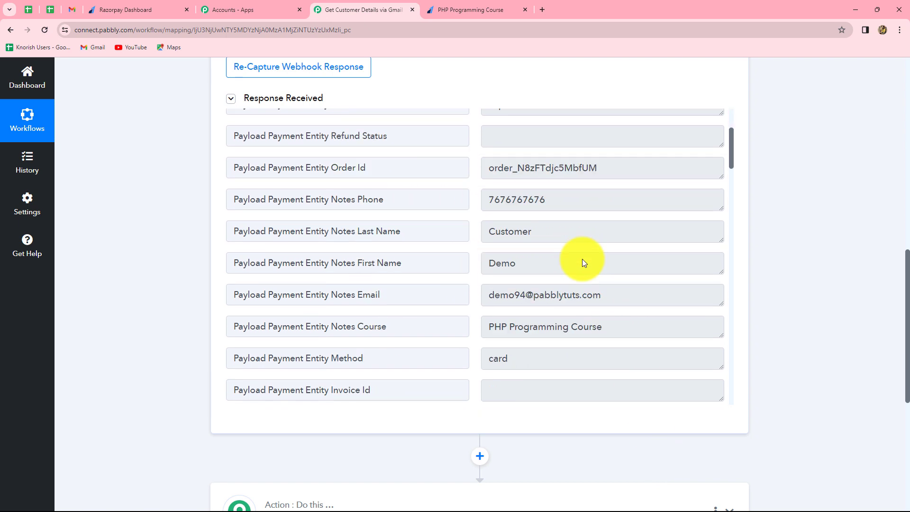
scroll(581, 259, "up", 6)
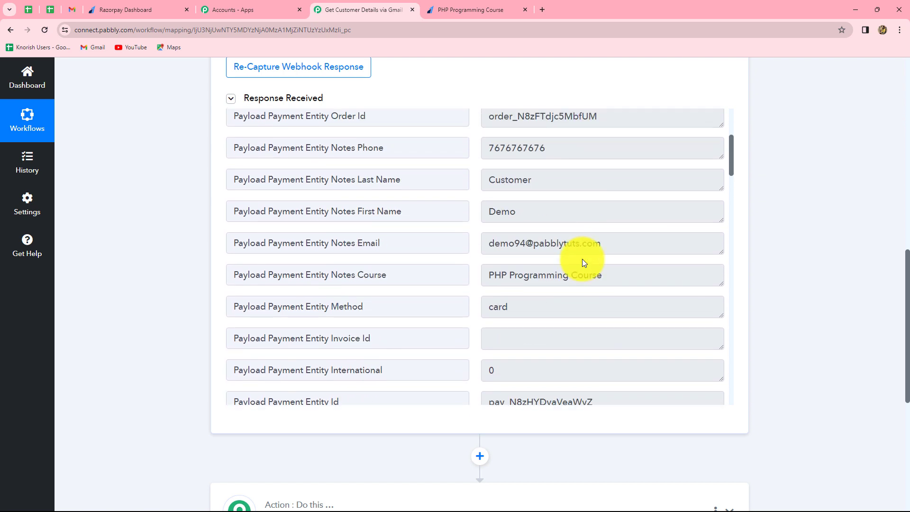
scroll(582, 259, "up", 4)
scroll(581, 259, "down", 4)
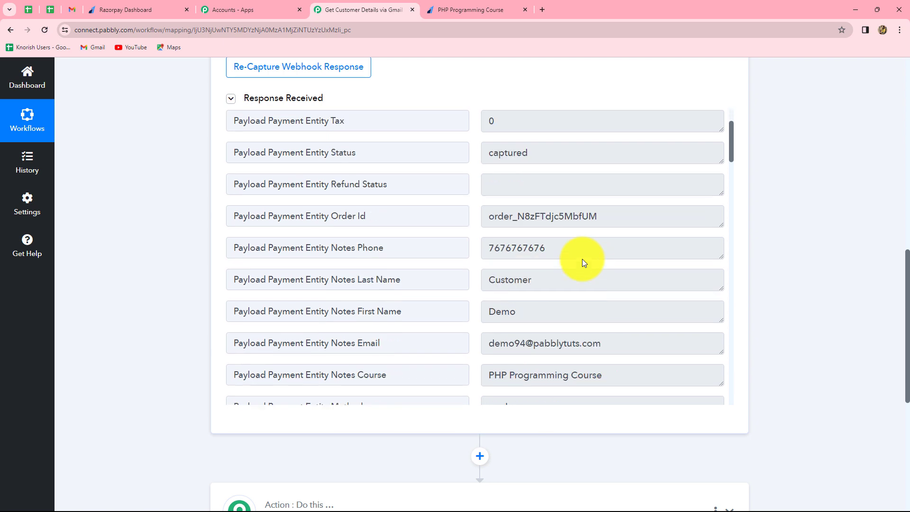
scroll(582, 259, "up", 2)
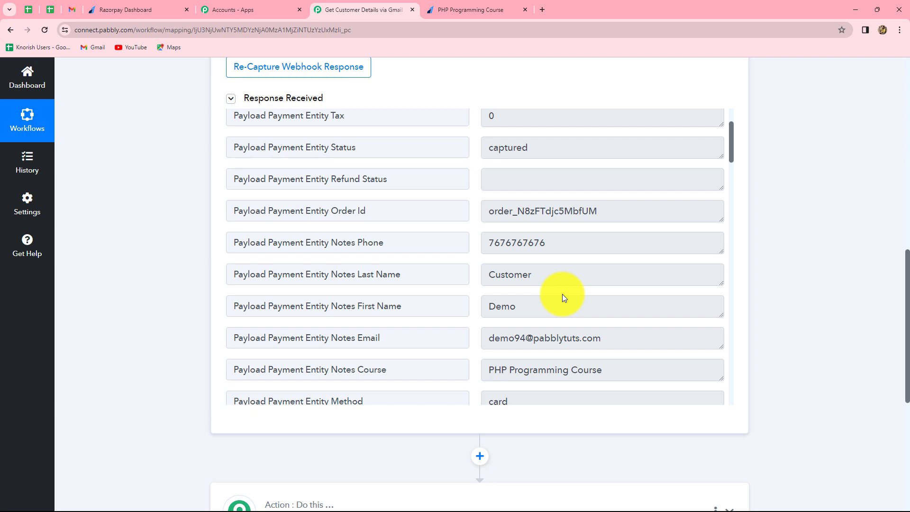
scroll(562, 293, "down", 2)
left_click(492, 277)
left_click_drag(596, 280, 584, 328)
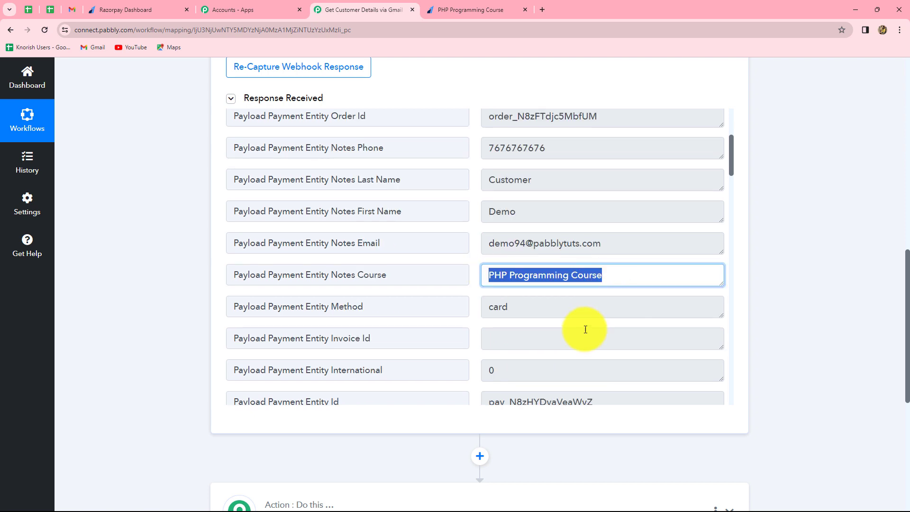
scroll(580, 332, "down", 3)
scroll(581, 332, "down", 20)
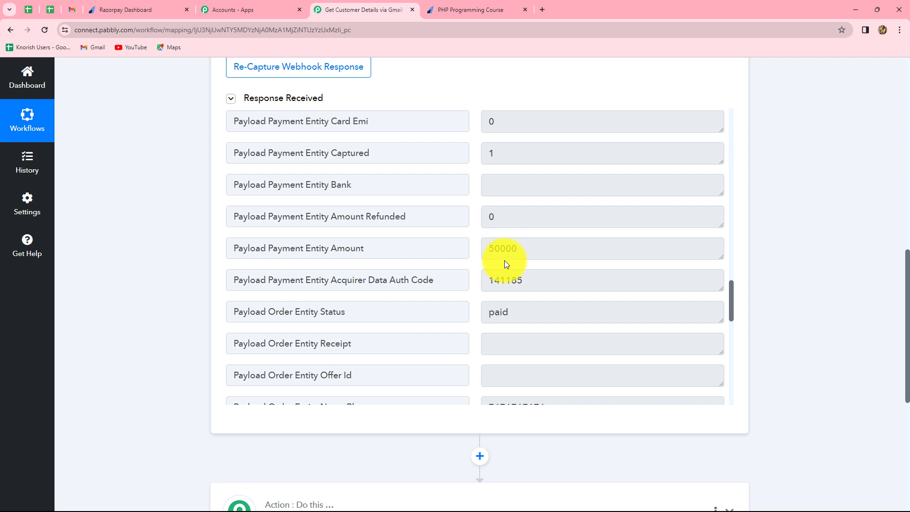
left_click(484, 9)
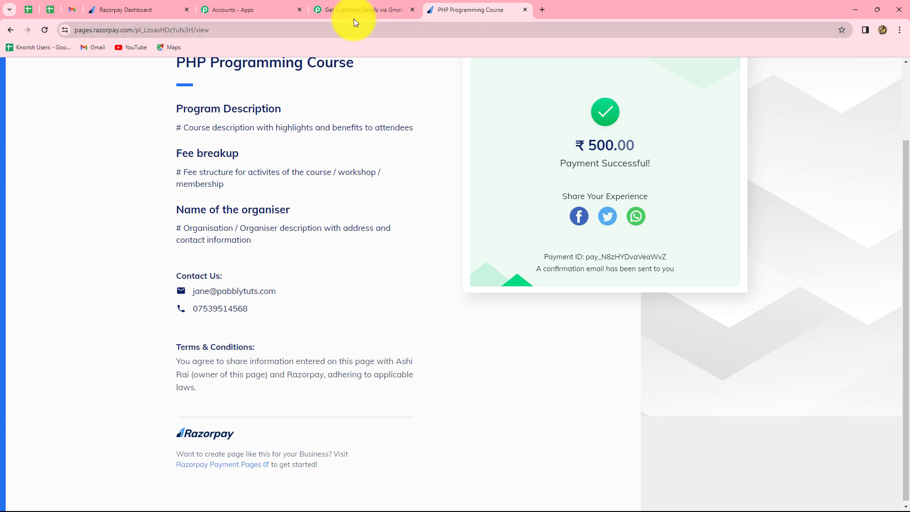
left_click(354, 5)
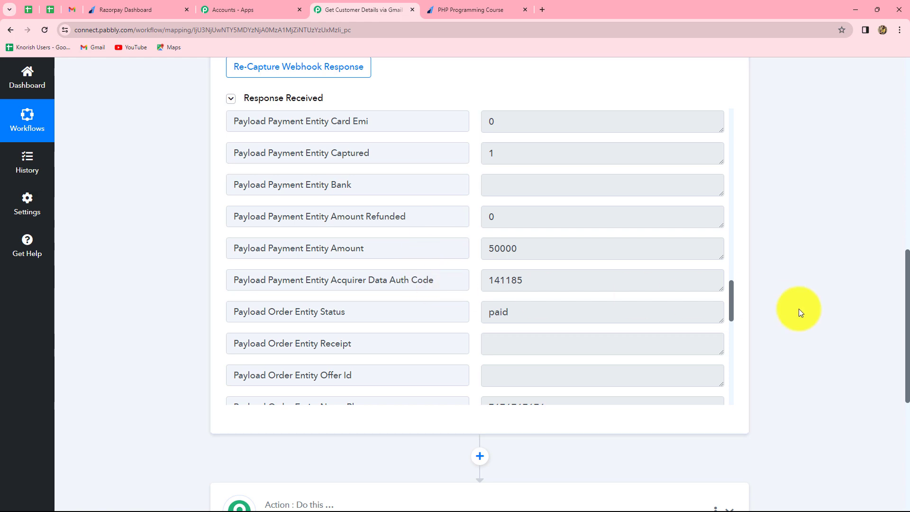
scroll(798, 309, "down", 4)
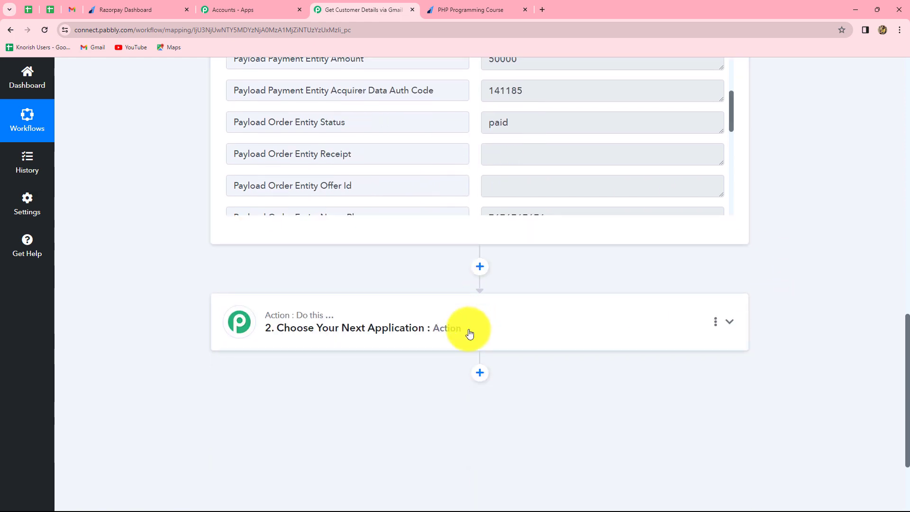
Set the second step to Number Formatter by Pabbly's Perform Math Operation event, then view the trigger's captured response.
left_click(469, 333)
left_click(294, 262)
type("number")
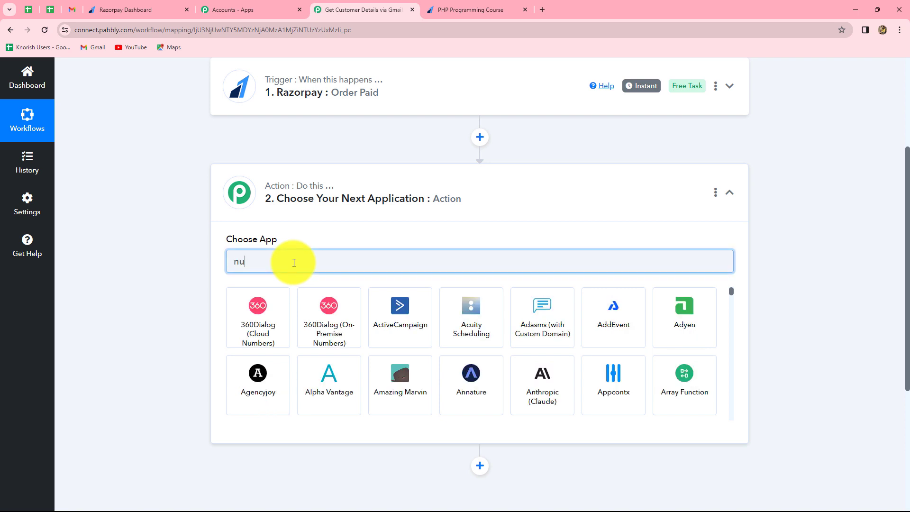
left_click(467, 322)
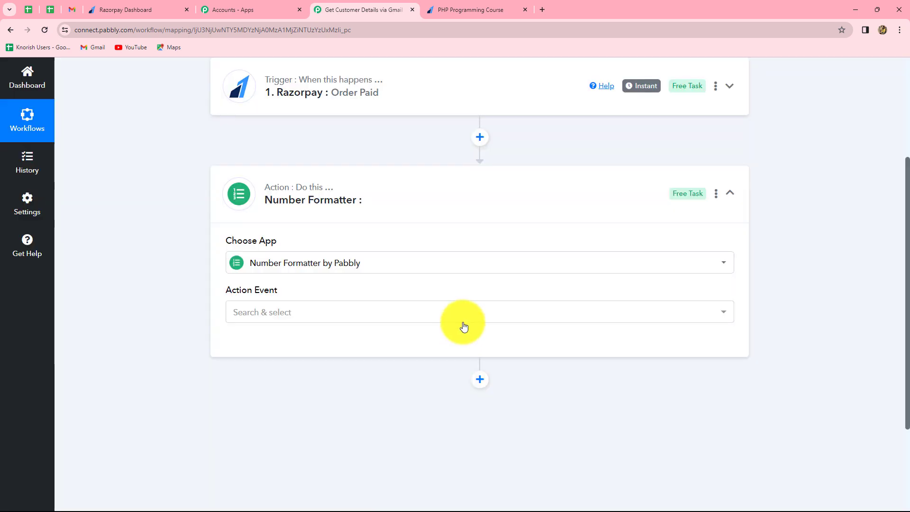
left_click(394, 314)
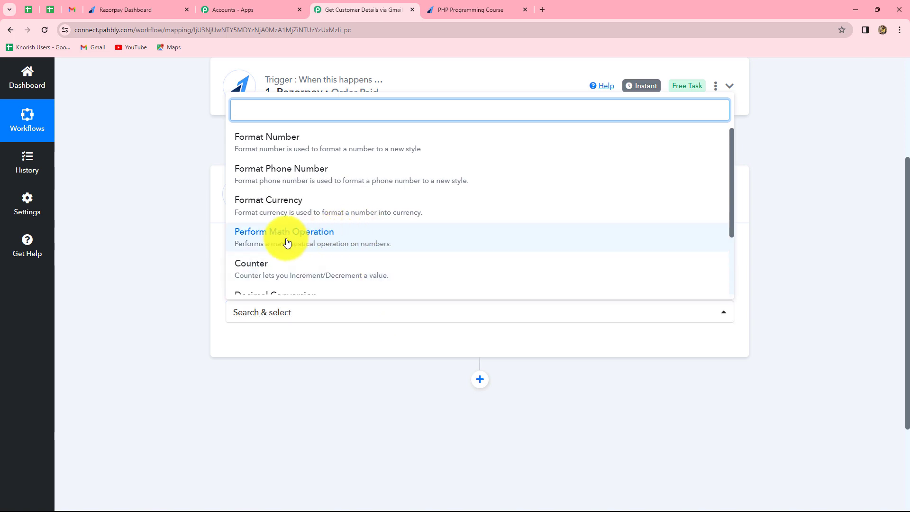
left_click(307, 242)
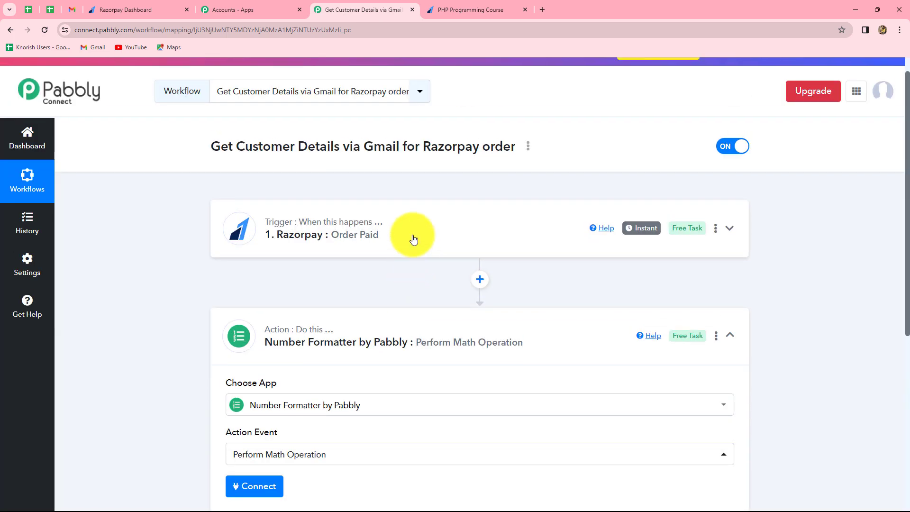
left_click(413, 239)
scroll(451, 385, "down", 10)
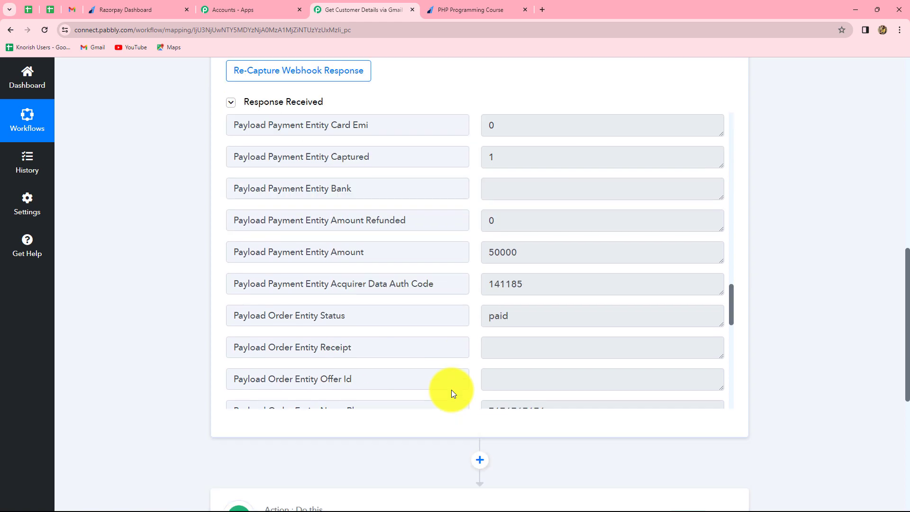
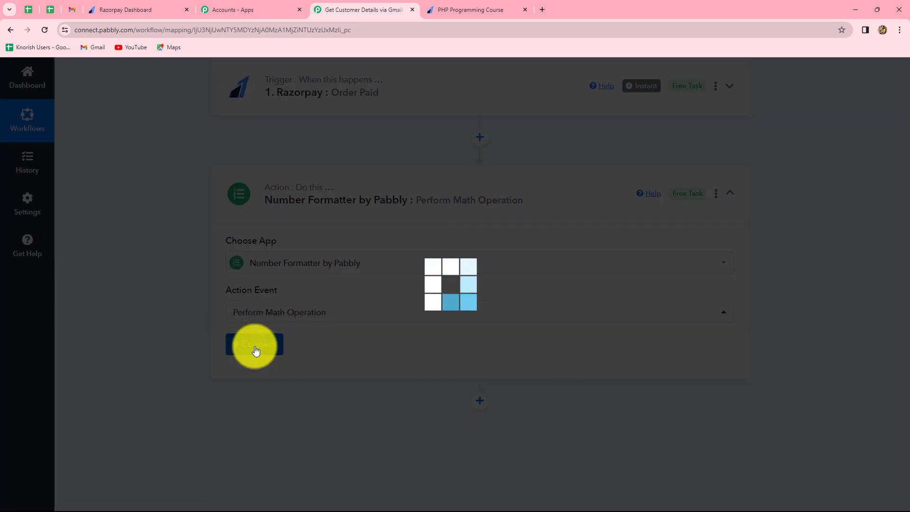
Change the Number Formatter's Operation to Divide.
scroll(406, 389, "down", 2)
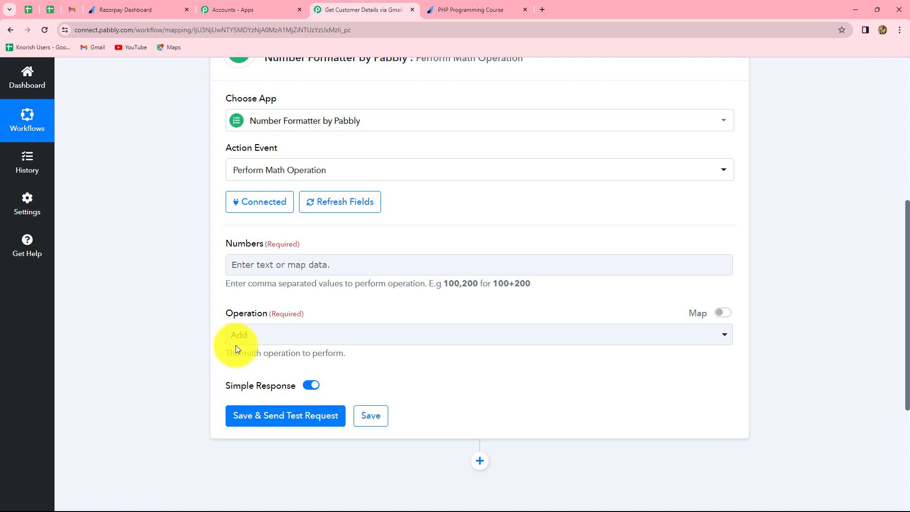
left_click(260, 339)
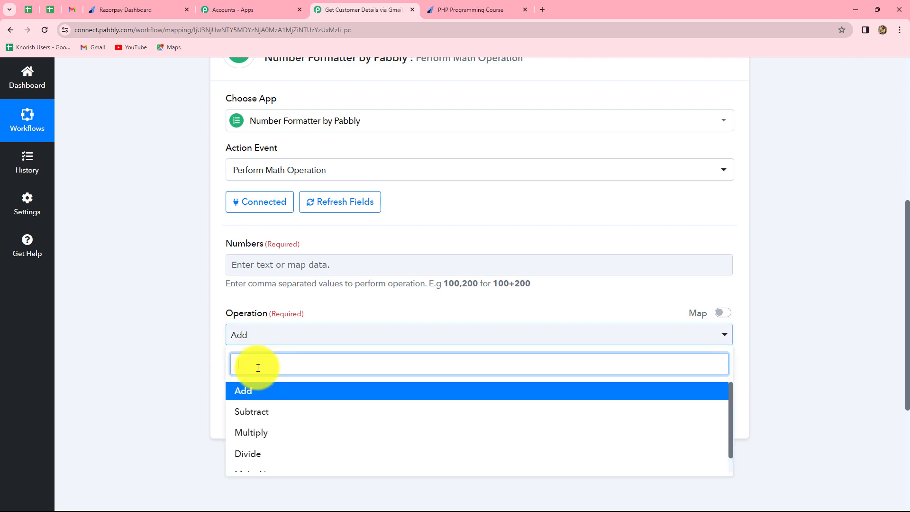
left_click(258, 452)
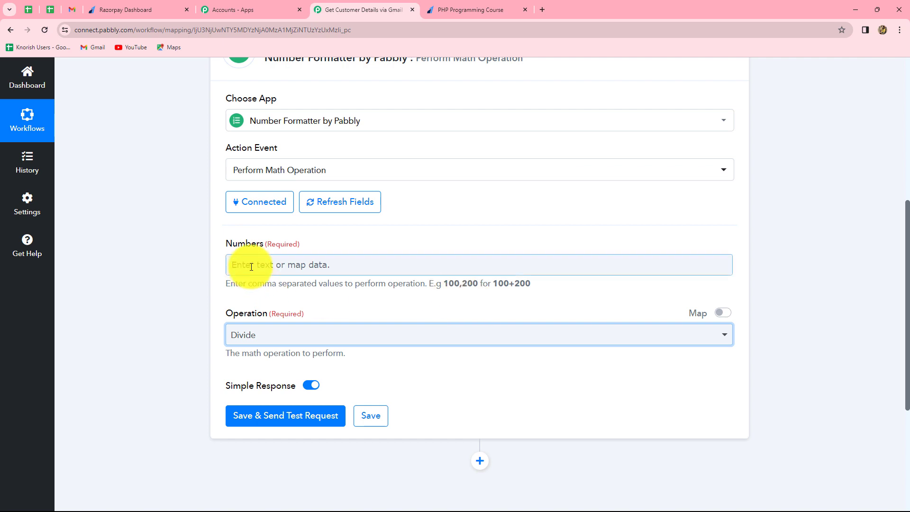
Map the Razorpay Order Paid payment entity amount (50000) into Numbers.
scroll(243, 264, "down", 1)
left_click(264, 218)
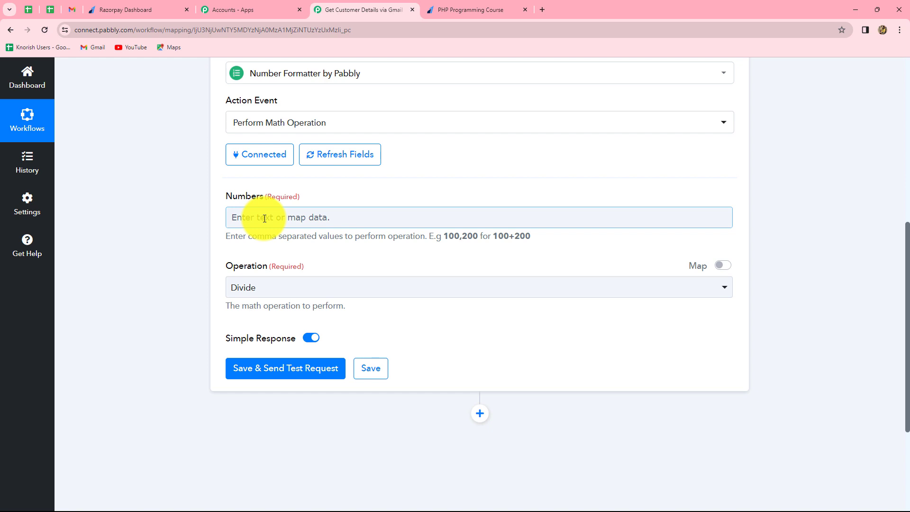
left_click(266, 218)
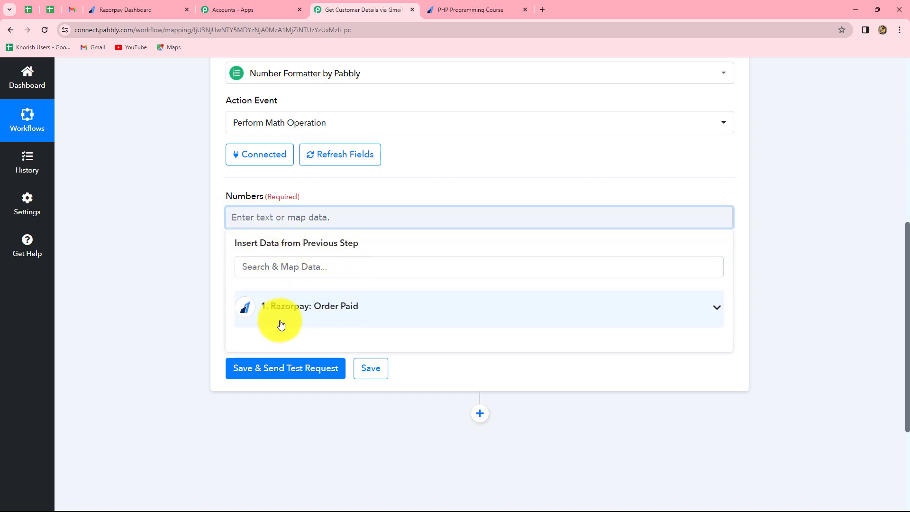
left_click(326, 312)
scroll(371, 404, "down", 5)
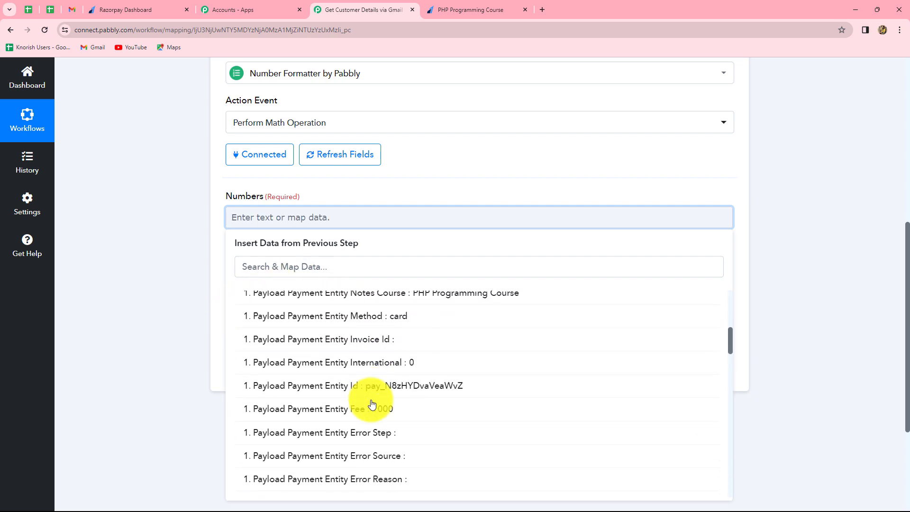
scroll(371, 404, "down", 11)
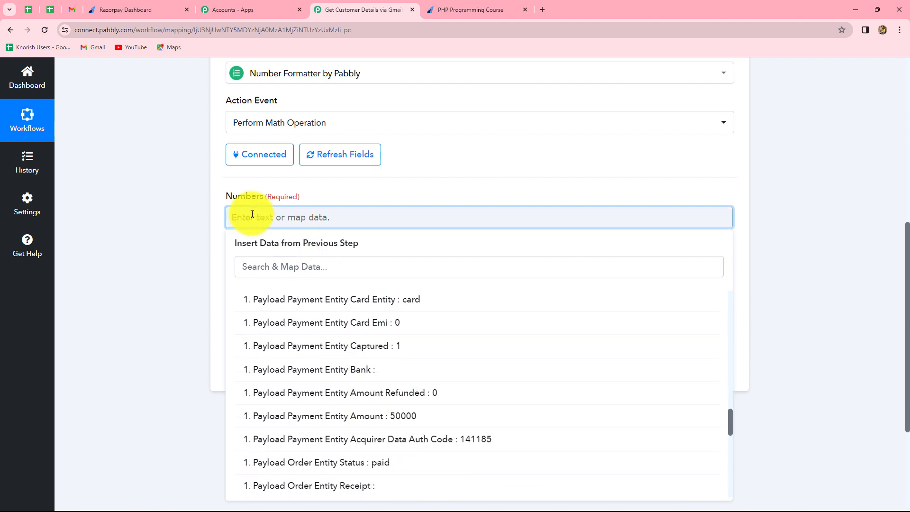
left_click(419, 421)
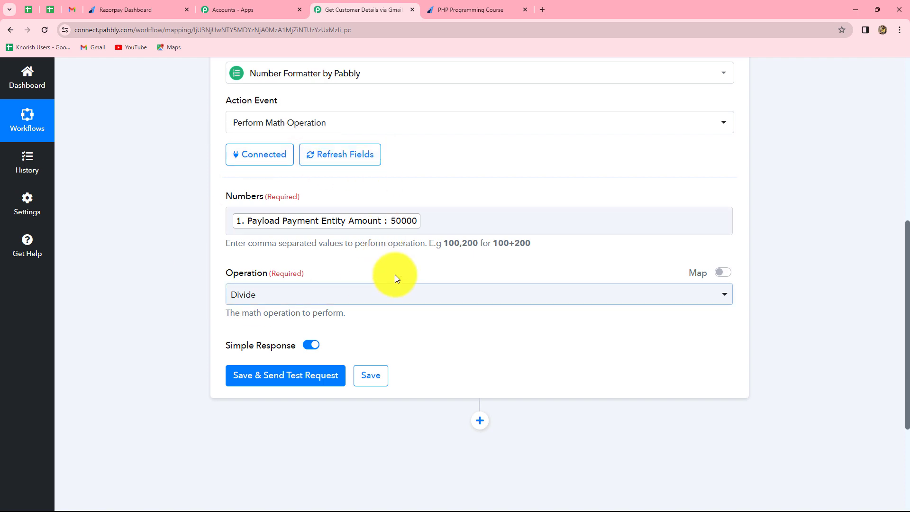
Append ',100' after the mapped amount in Numbers.
left_click(429, 226)
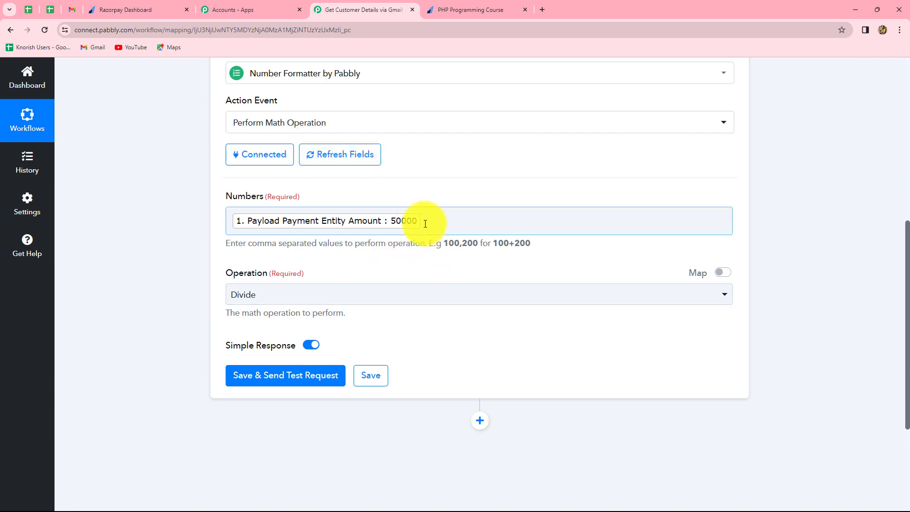
left_click(424, 223)
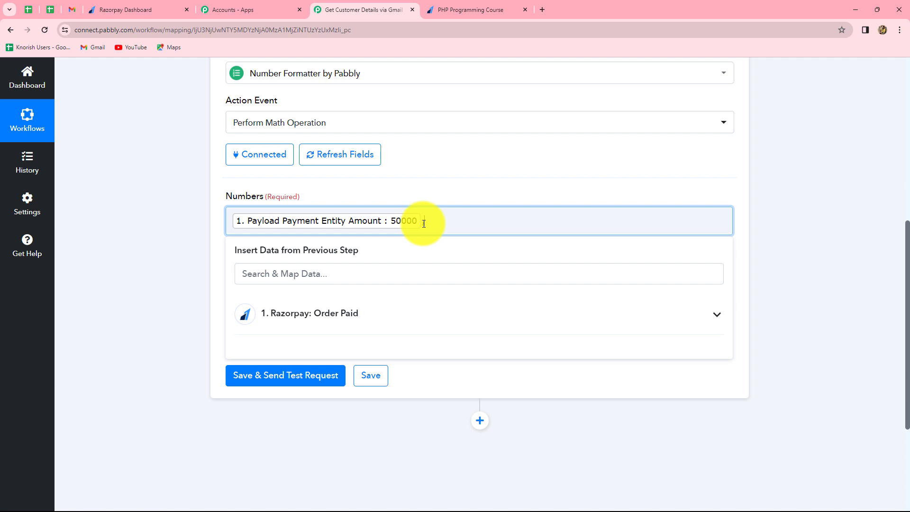
type(",100")
left_click(838, 191)
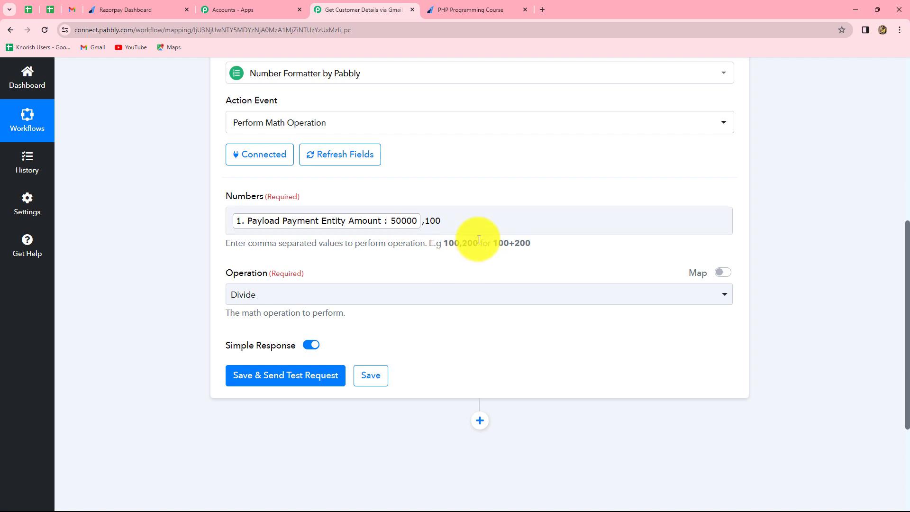
left_click(403, 232)
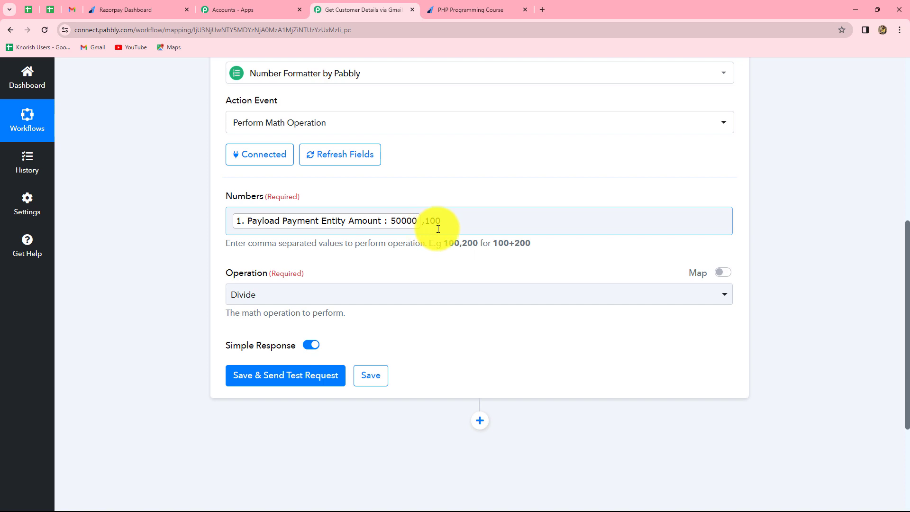
left_click(469, 333)
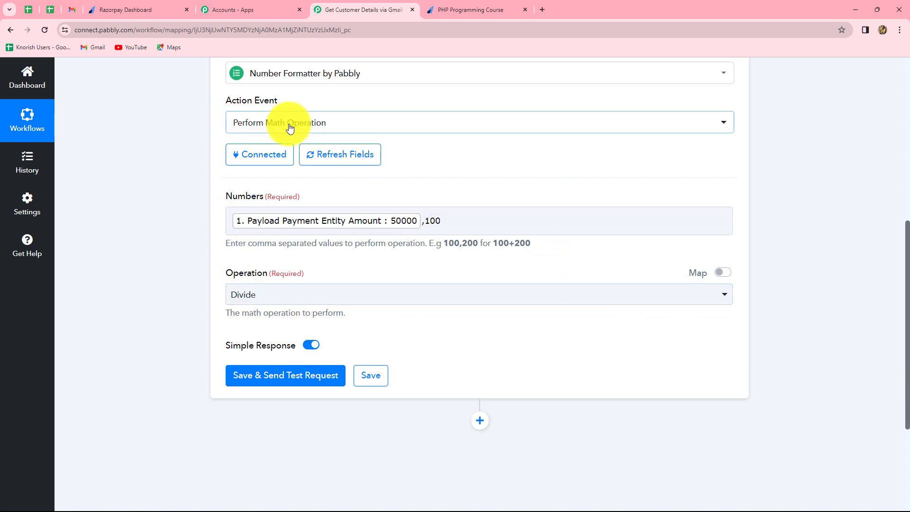
Save the math step and run a test, checking the Result is 500.
left_click(273, 380)
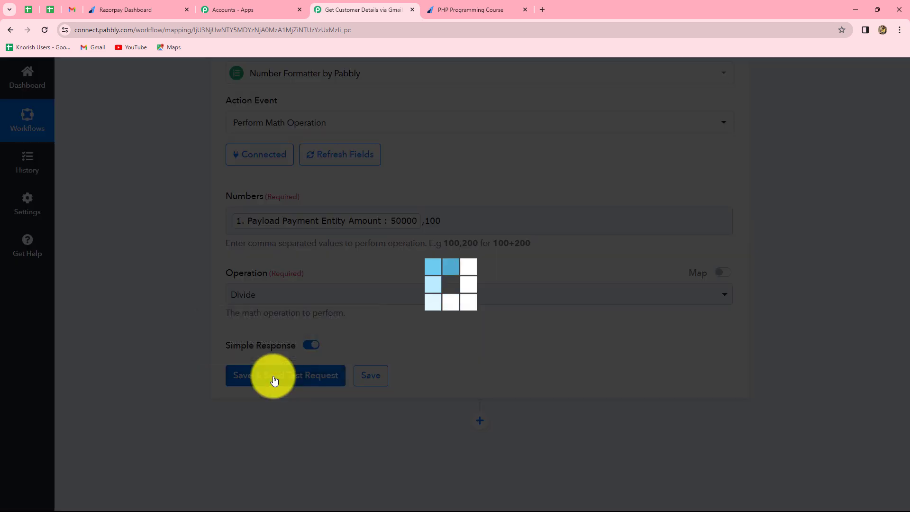
scroll(707, 378, "down", 2)
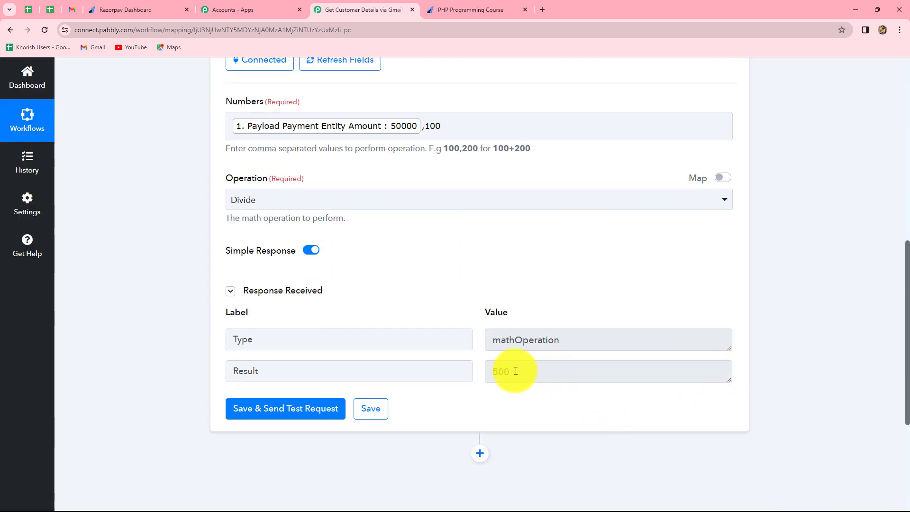
left_click_drag(510, 372, 484, 375)
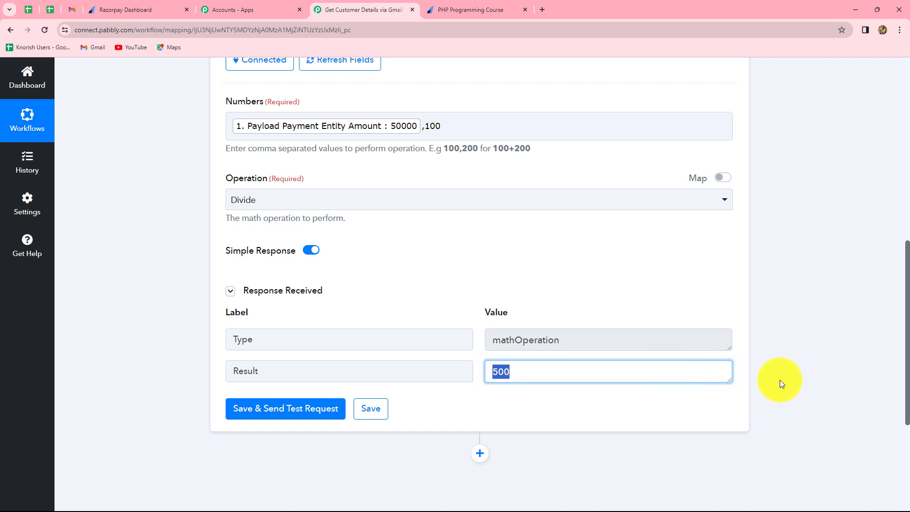
left_click(840, 373)
scroll(843, 371, "down", 3)
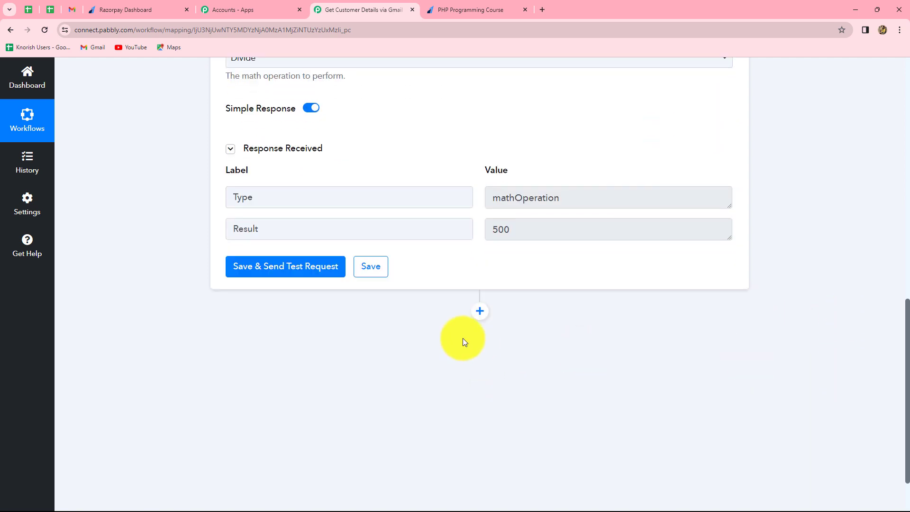
Add a Gmail Send Email action after the math step.
left_click(480, 310)
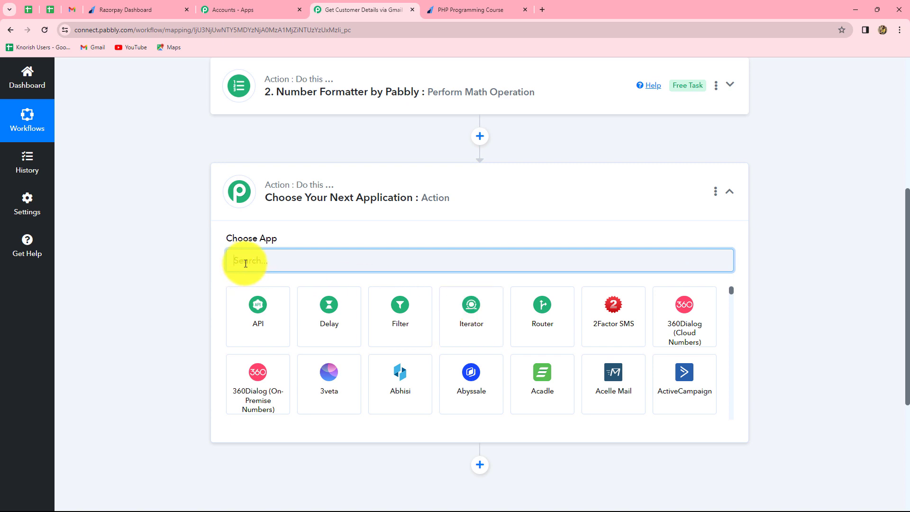
type("Gmail")
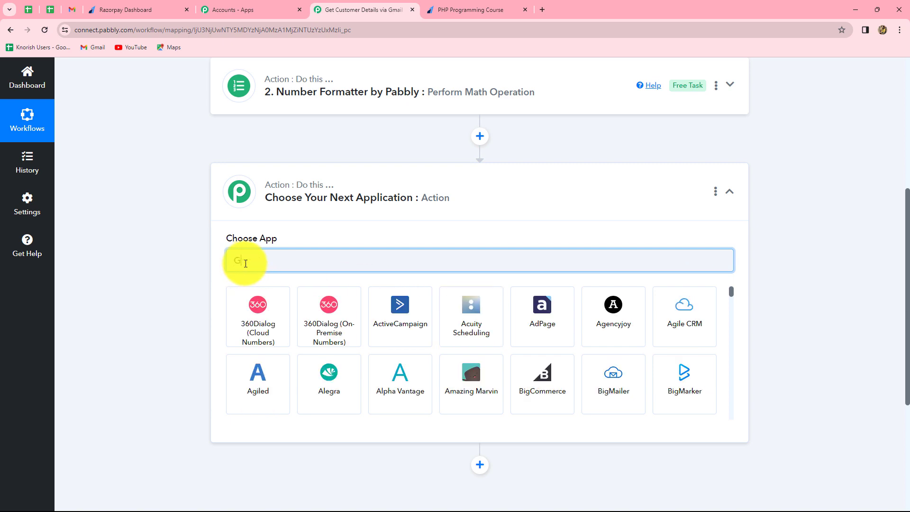
left_click(343, 311)
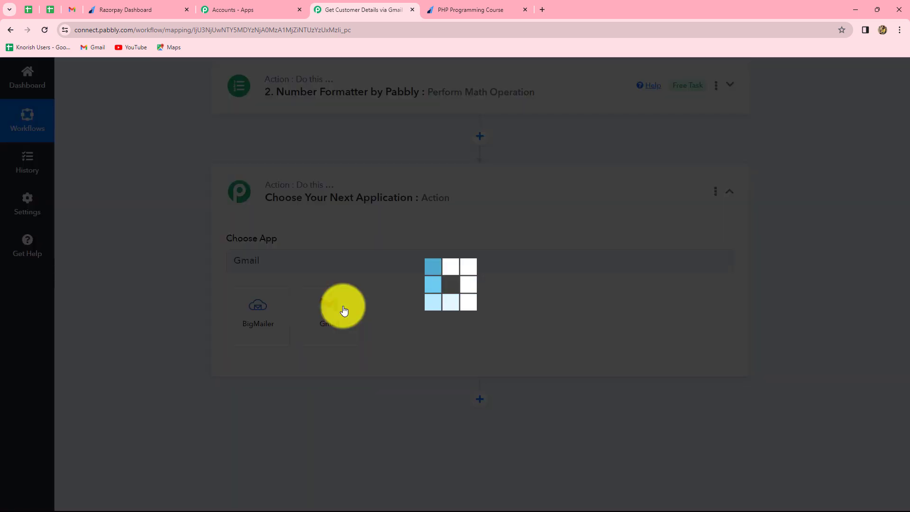
left_click(269, 313)
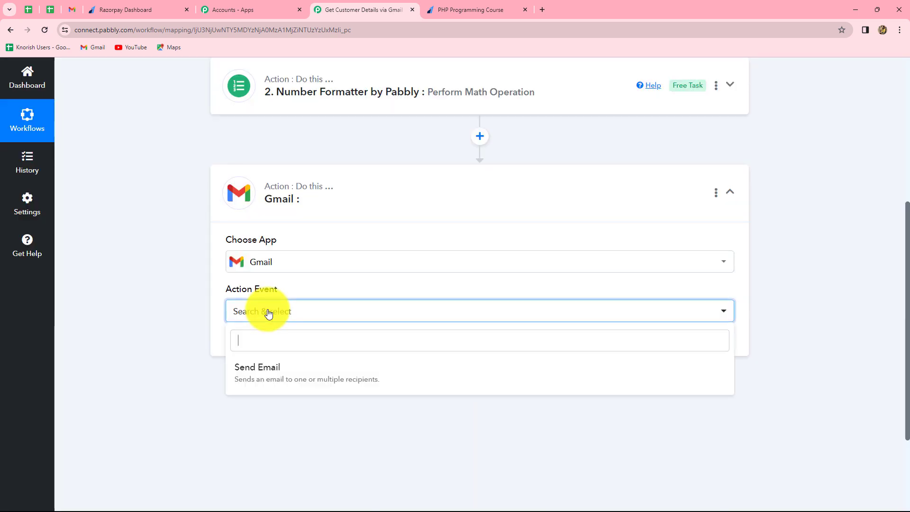
left_click(262, 374)
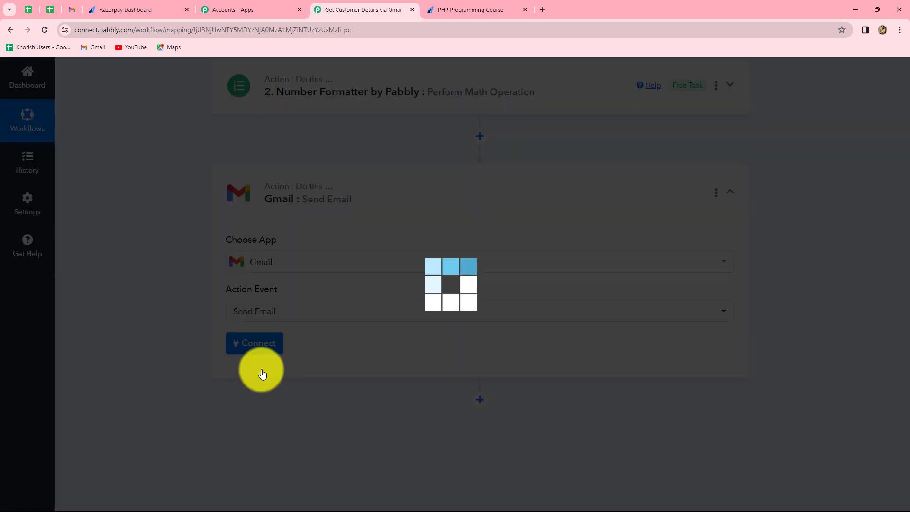
Create a new Gmail connection and authorize Pabbly Connect with the Google account.
left_click(263, 341)
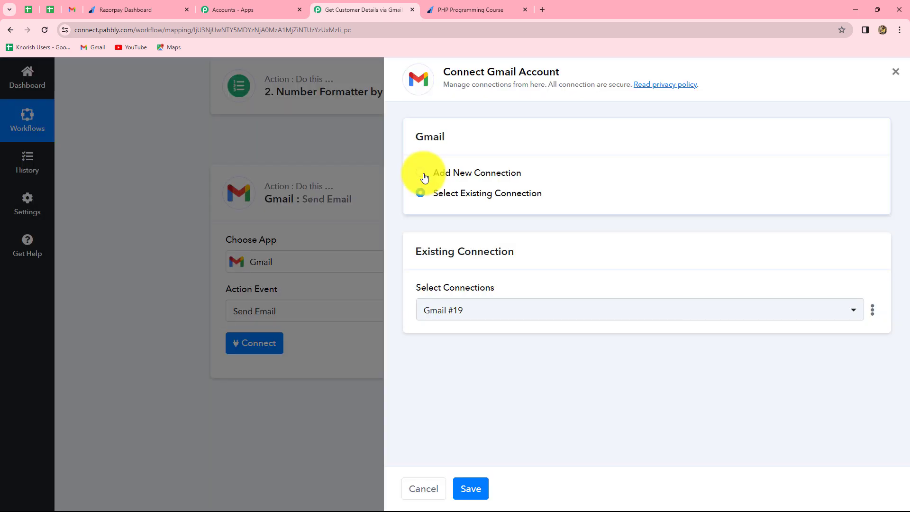
left_click(420, 172)
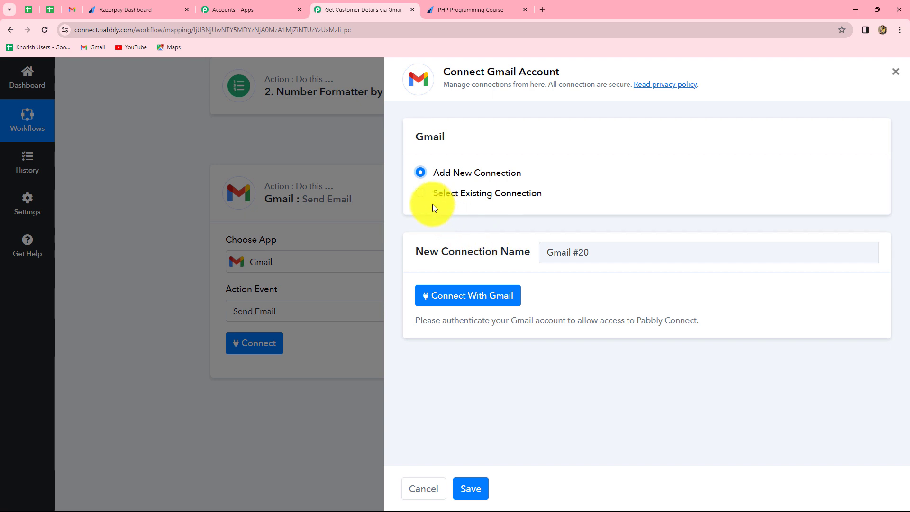
left_click(452, 296)
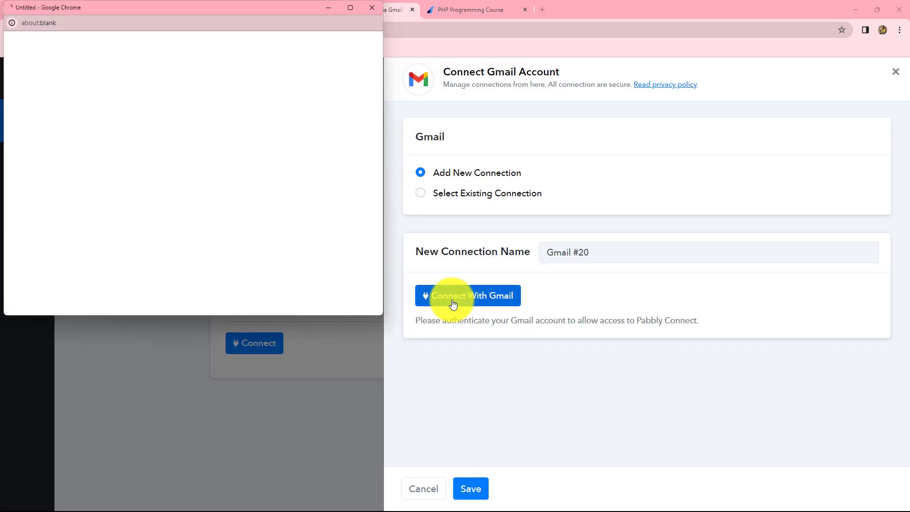
left_click(168, 194)
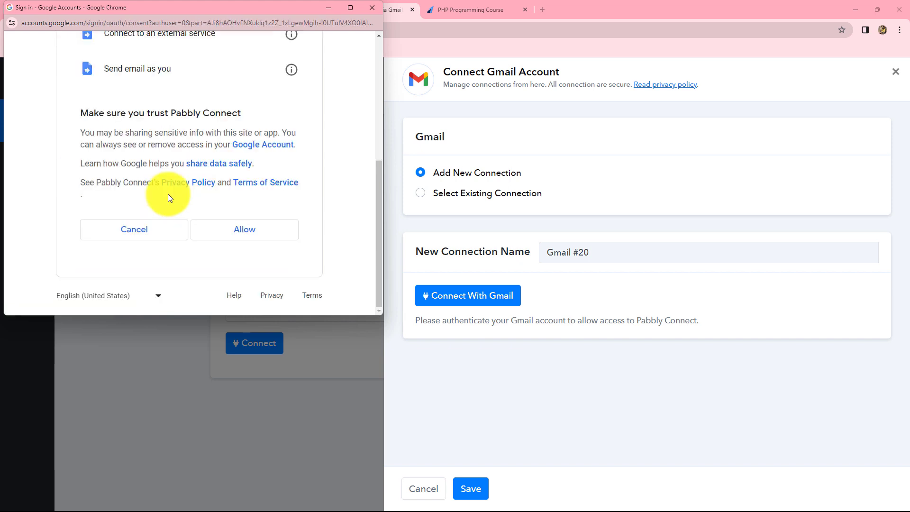
left_click(239, 230)
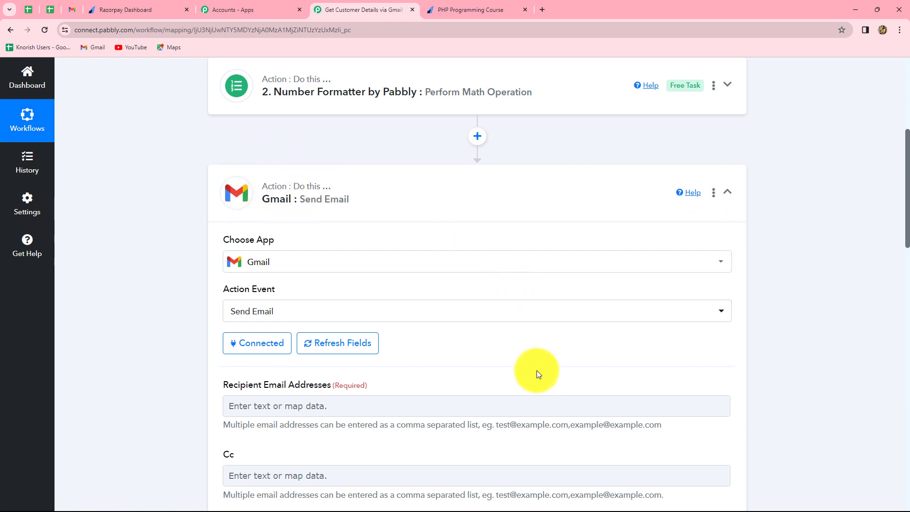
Enter the recipient's e-mail address in Recipient Email Addresses.
scroll(538, 374, "down", 5)
scroll(538, 374, "down", 5)
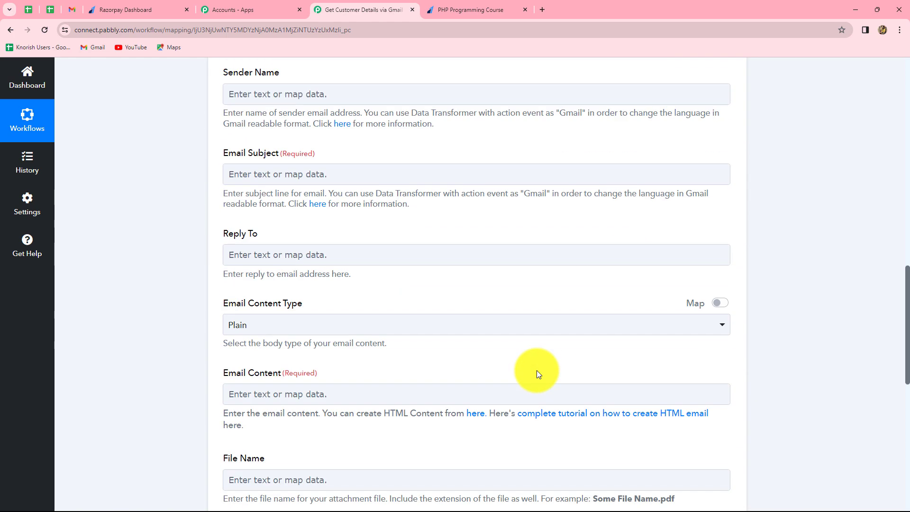
scroll(538, 375, "up", 4)
scroll(539, 375, "up", 3)
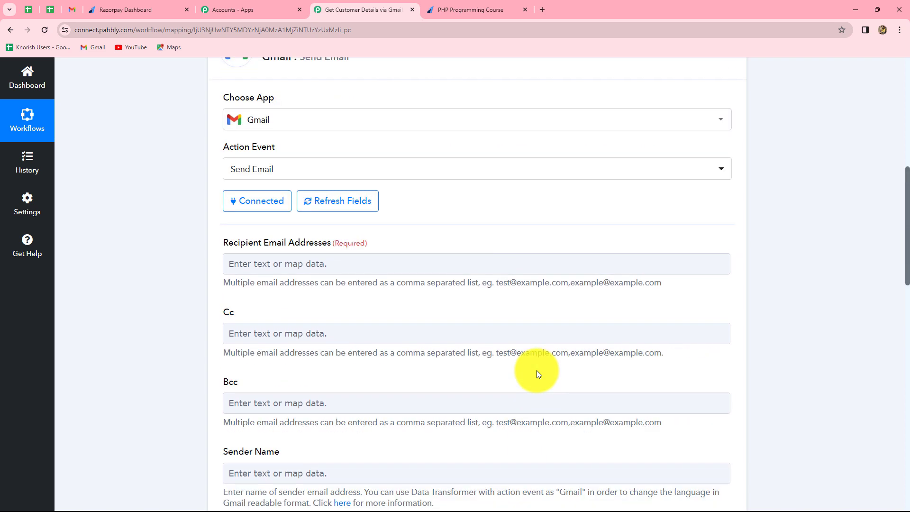
scroll(538, 375, "down", 2)
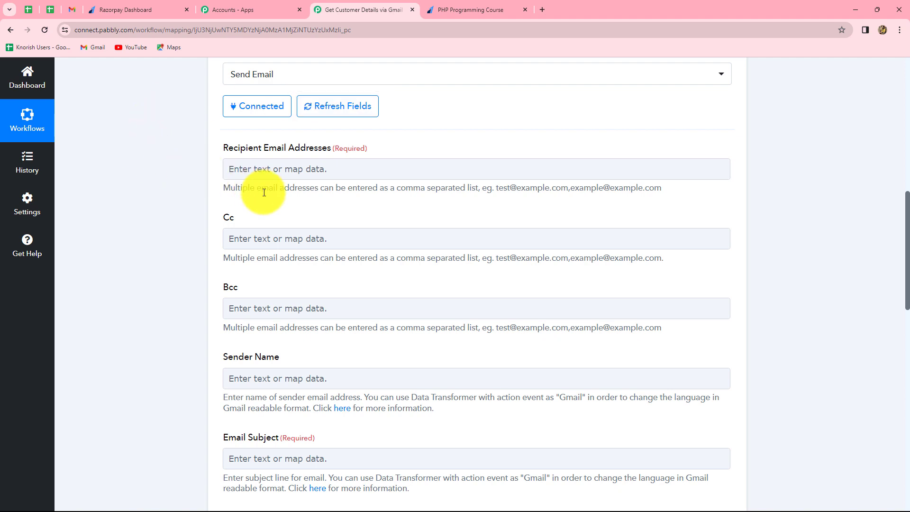
left_click(350, 173)
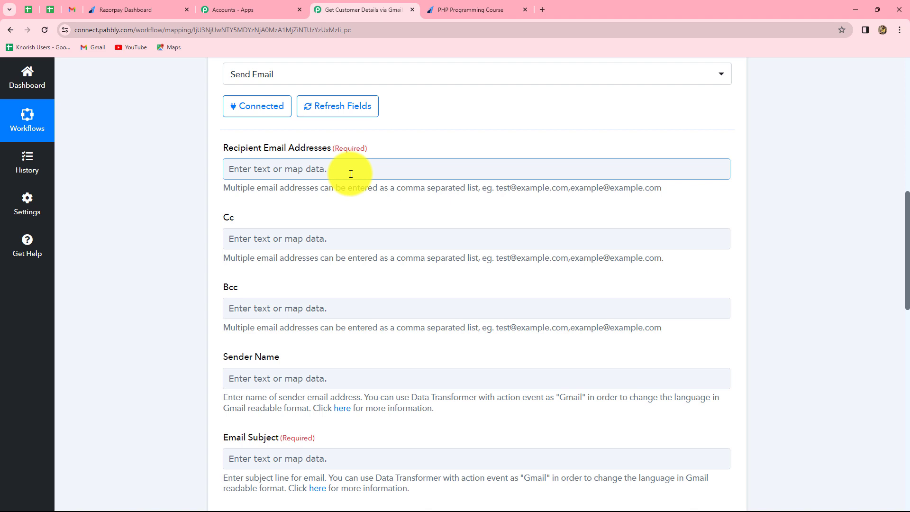
left_click(264, 171)
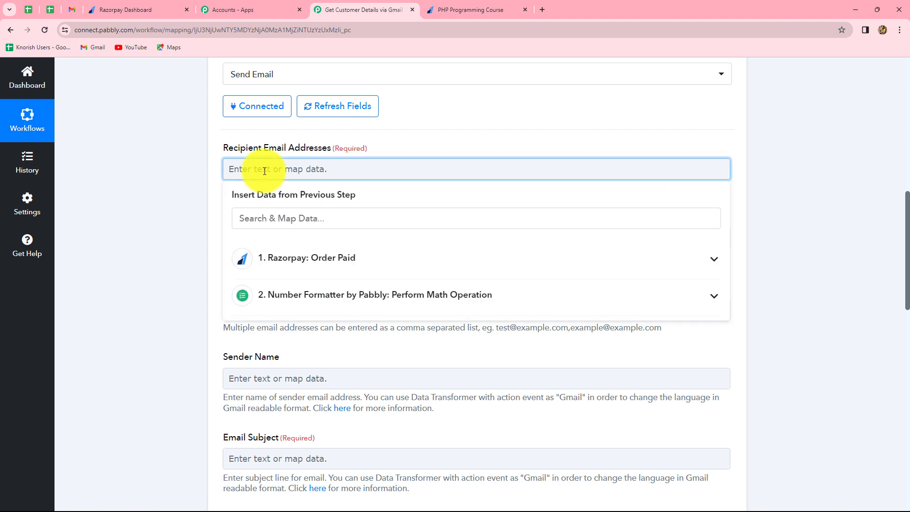
left_click(692, 188)
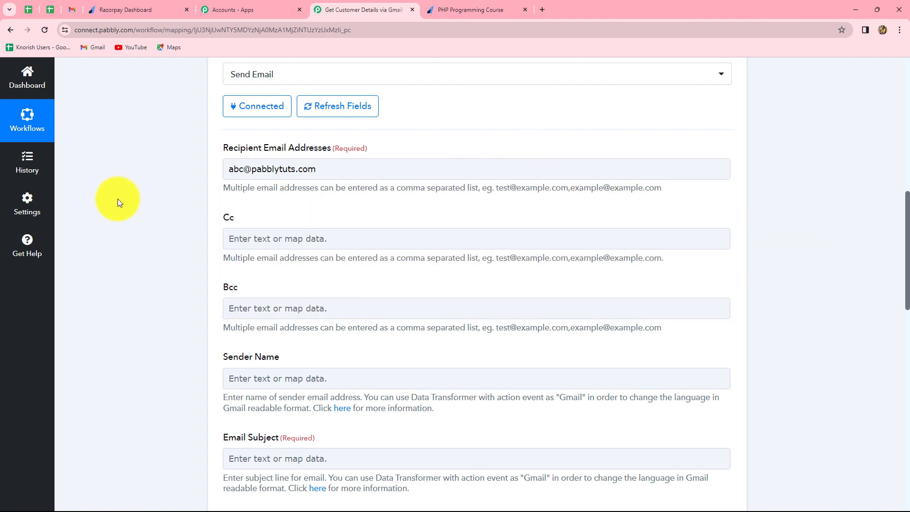
Set the Sender Name to Razorpay.
scroll(362, 289, "down", 6)
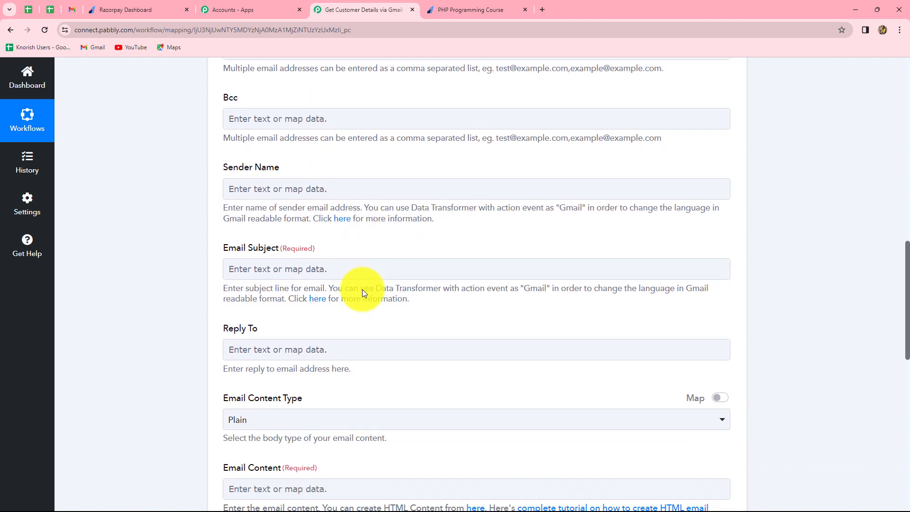
scroll(362, 289, "up", 1)
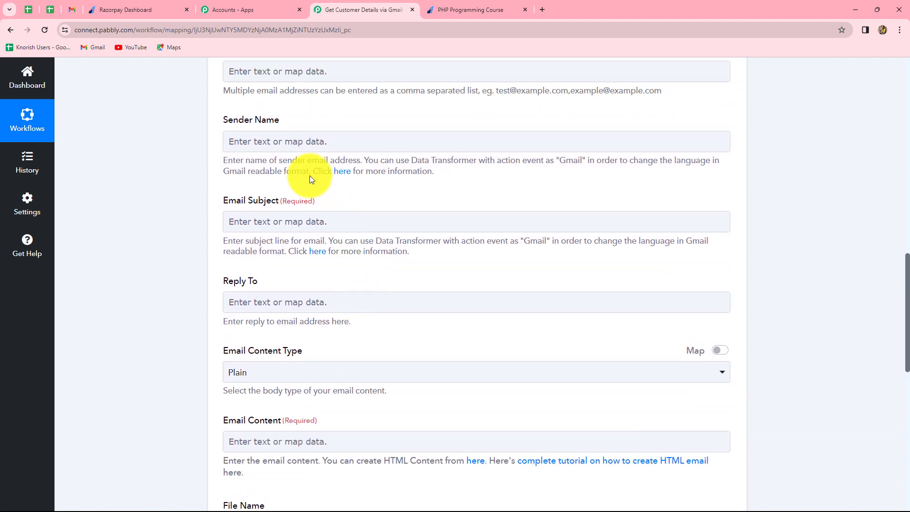
left_click(293, 145)
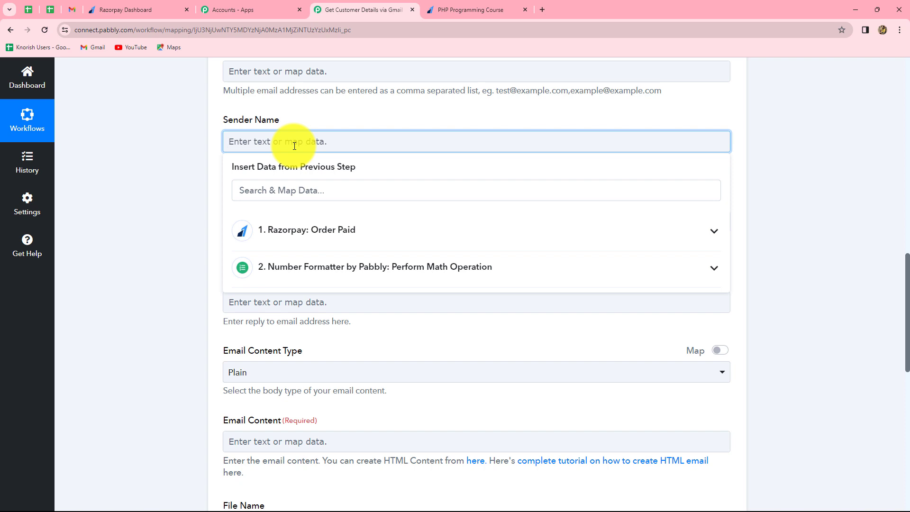
type("Razorpay")
Set the Email Subject to 'Order Paid!'.
left_click(315, 217)
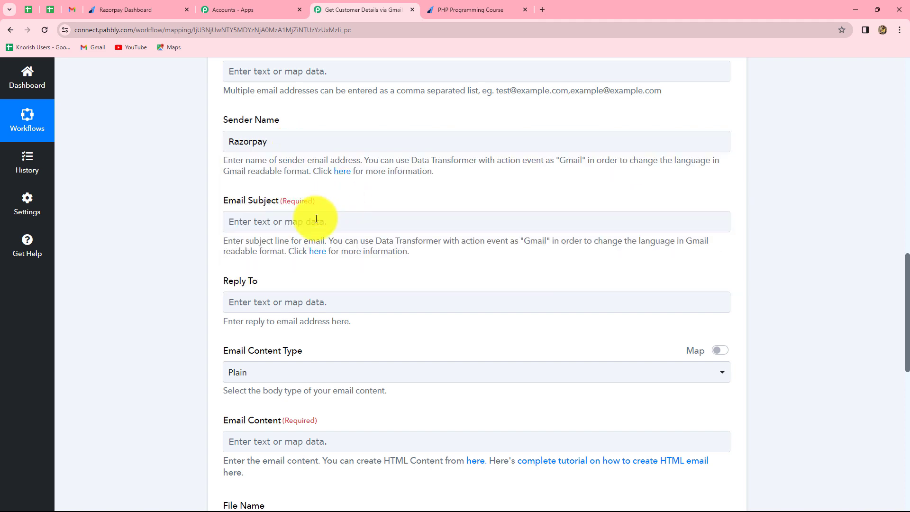
scroll(315, 218, "down", 2)
left_click(312, 131)
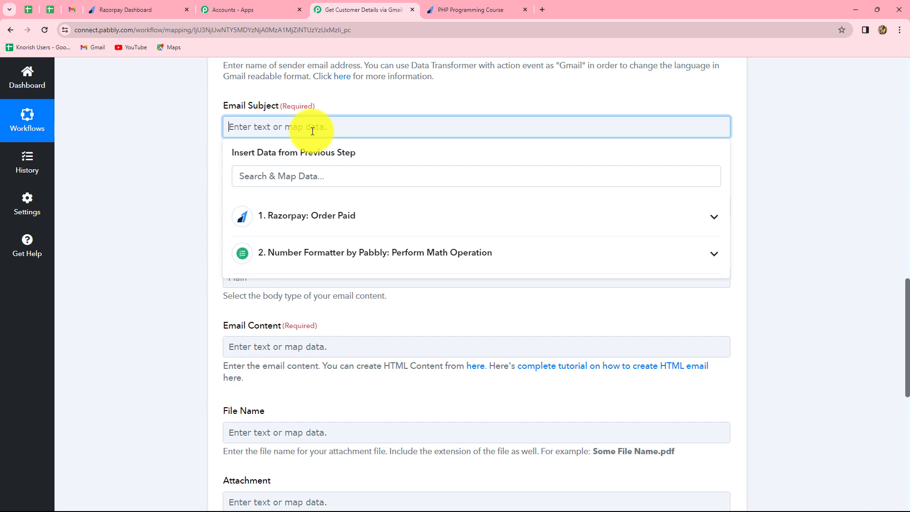
type("Order Paid!")
scroll(391, 232, "down", 3)
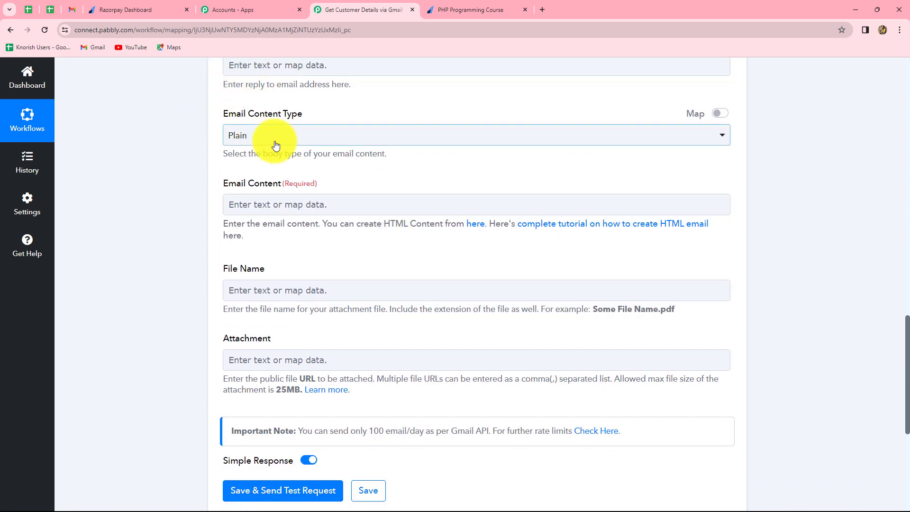
scroll(236, 184, "down", 2)
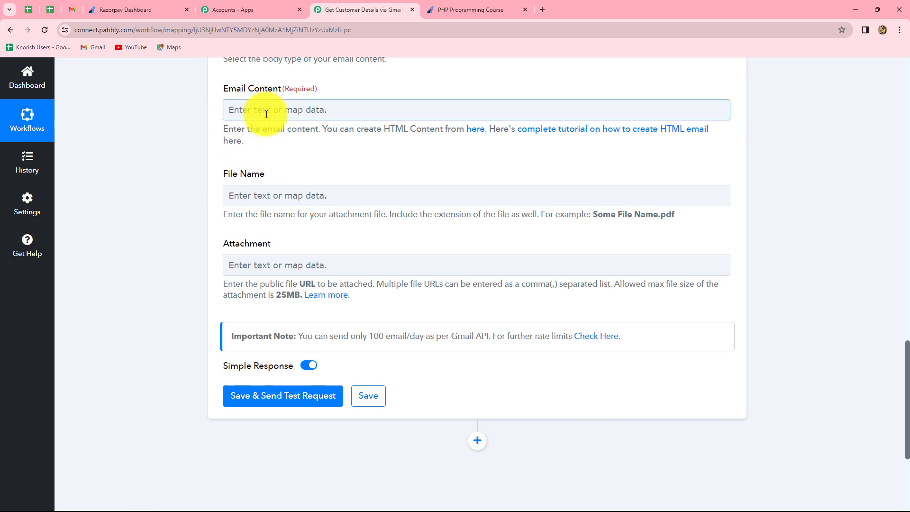
left_click(309, 113)
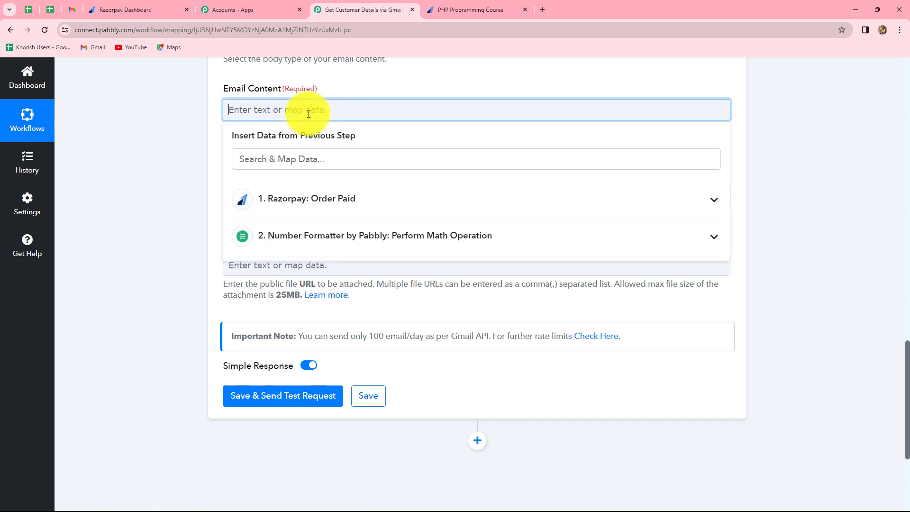
Type 'Hello,' in Email Content and paste the order and customer details template.
type("Hello,")
type("A new order is paid in Razorpay by a customer. Here are the order and customer details:  Order ID: Product Purchase: Amount Paid: Customer's Name: Email: Contact:  Regards.")
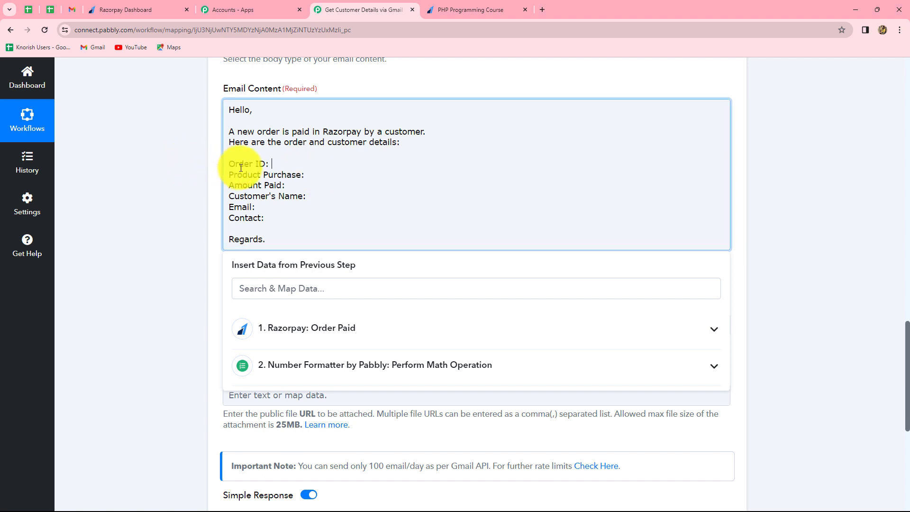
Map the Razorpay order ID after Order ID and the course name after Product Purchase.
left_click(331, 335)
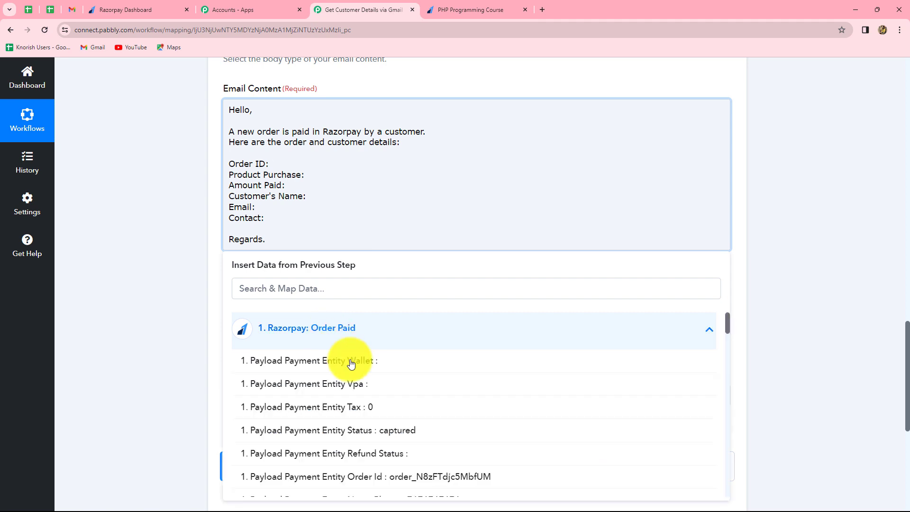
scroll(368, 422, "down", 1)
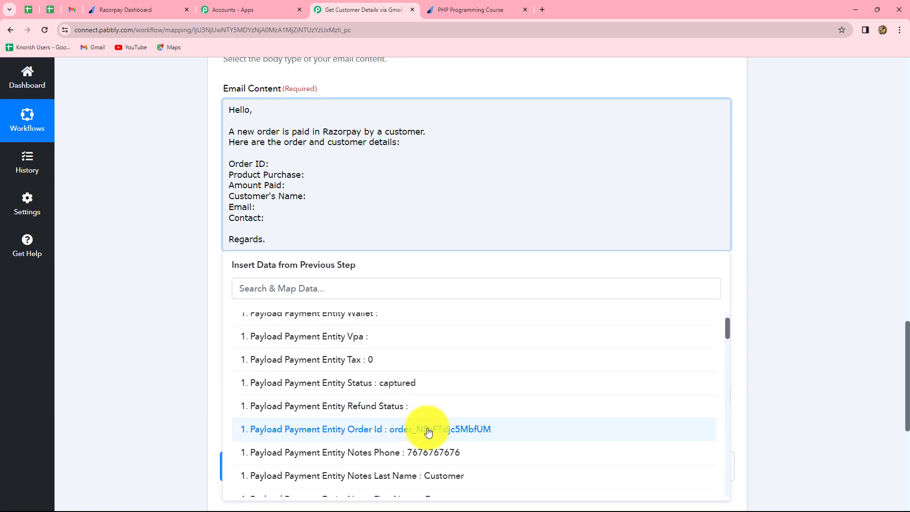
left_click(427, 429)
left_click(315, 185)
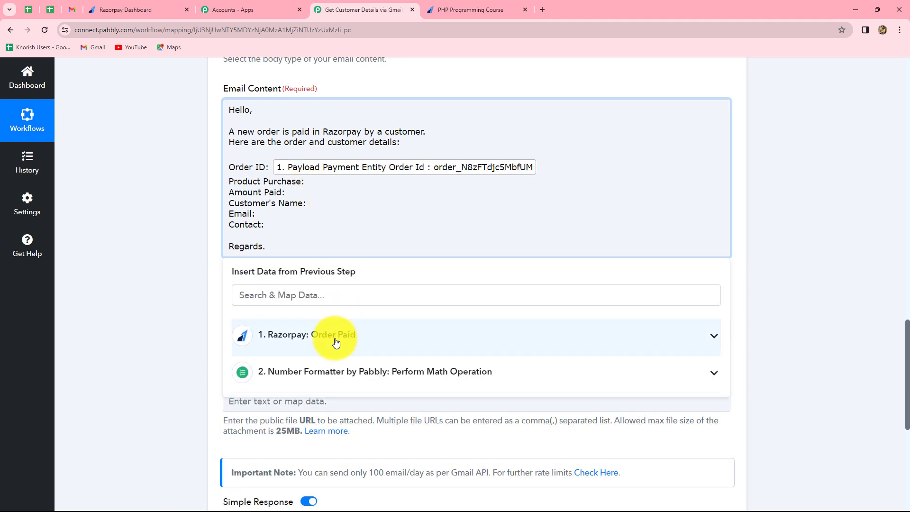
left_click(392, 334)
left_click(307, 295)
type("pro")
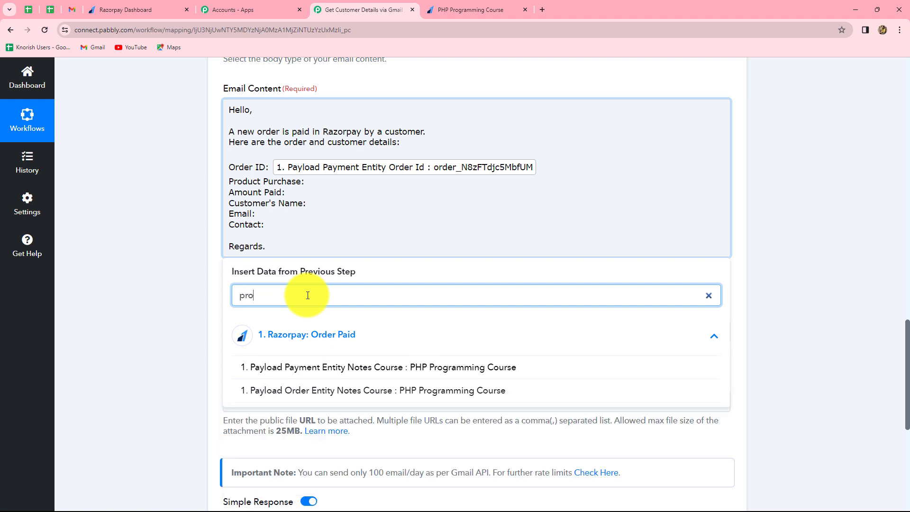
left_click(447, 367)
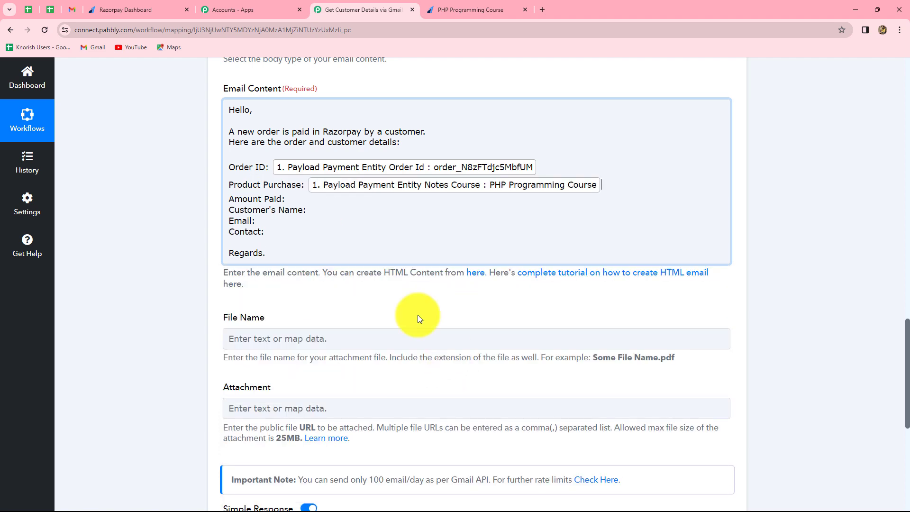
Map the calculated Result 500 after Amount Paid and the customer's first and last name.
left_click(290, 200)
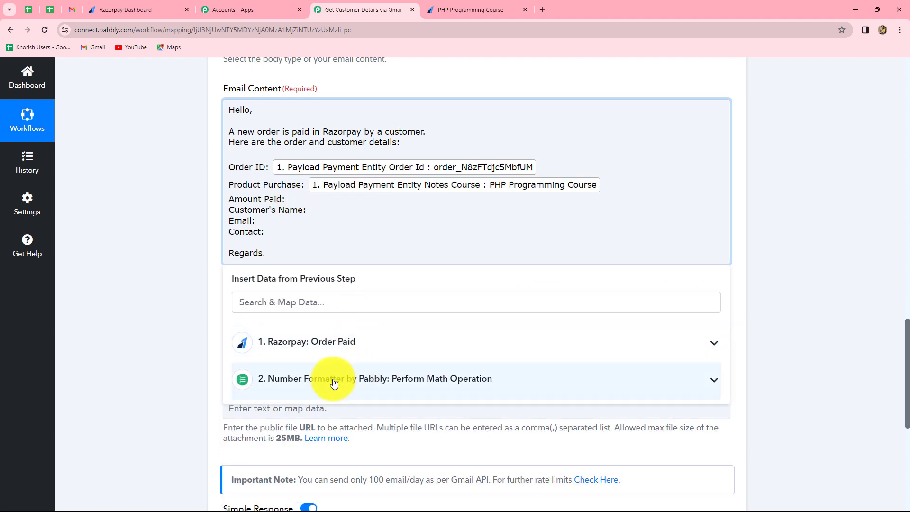
left_click(322, 392)
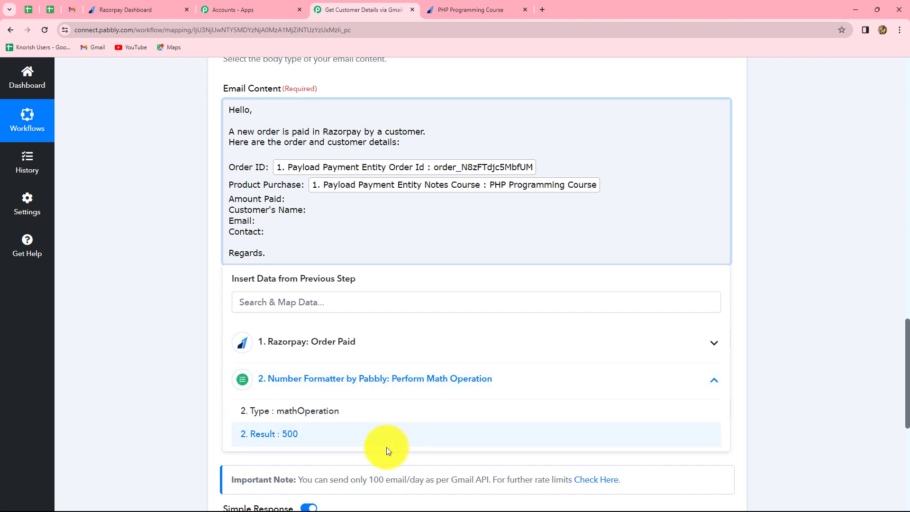
left_click(297, 438)
left_click(305, 343)
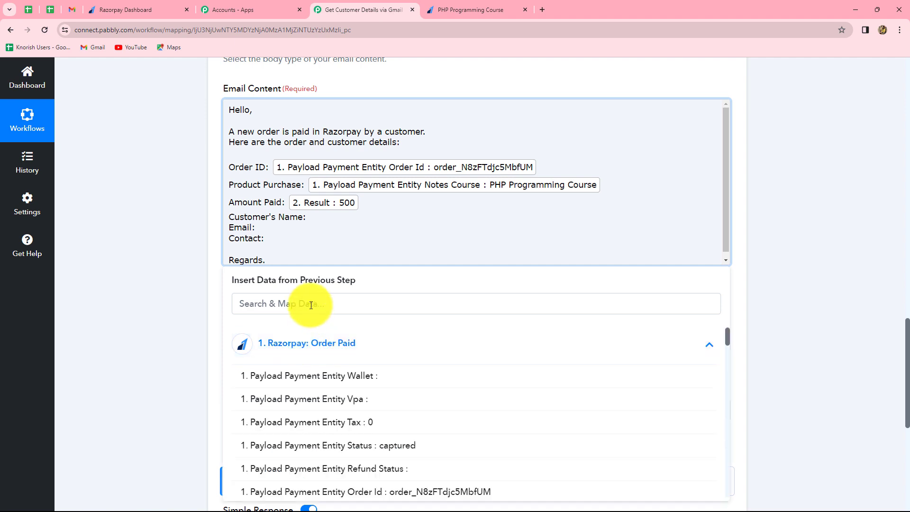
left_click(311, 305)
type("name")
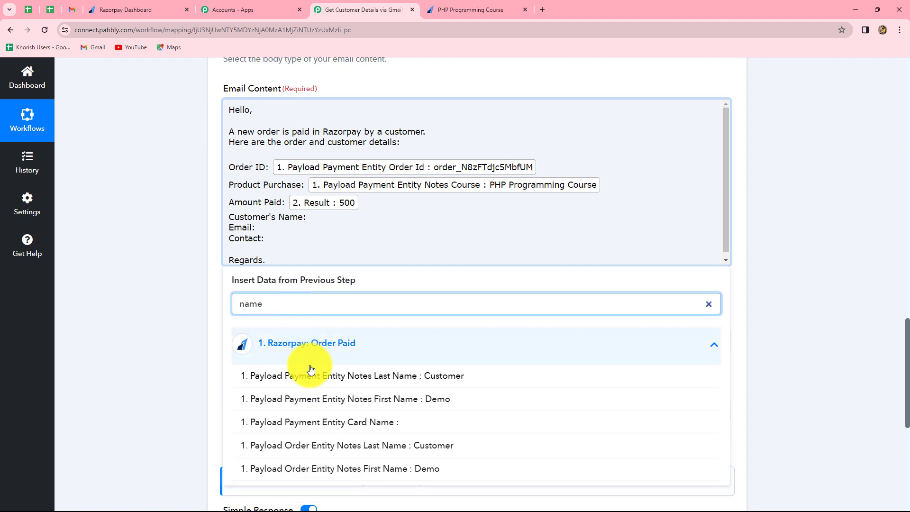
left_click(432, 398)
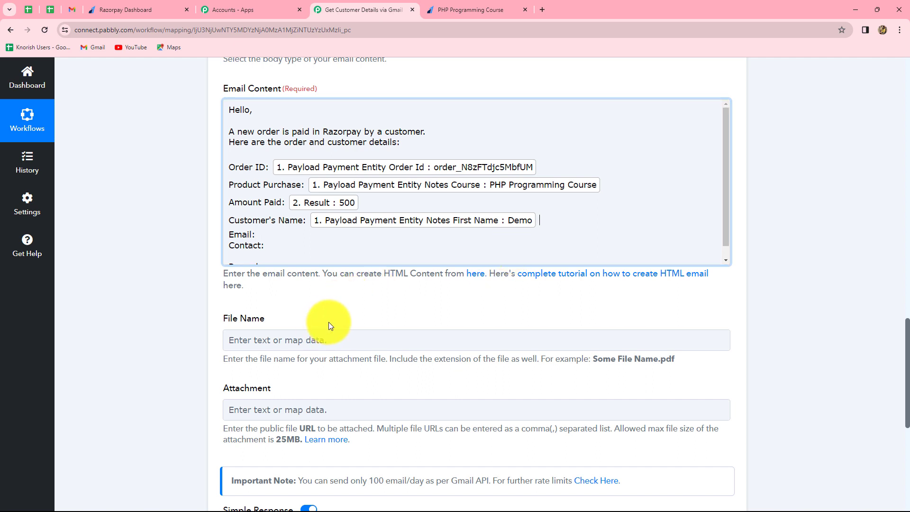
left_click(532, 228)
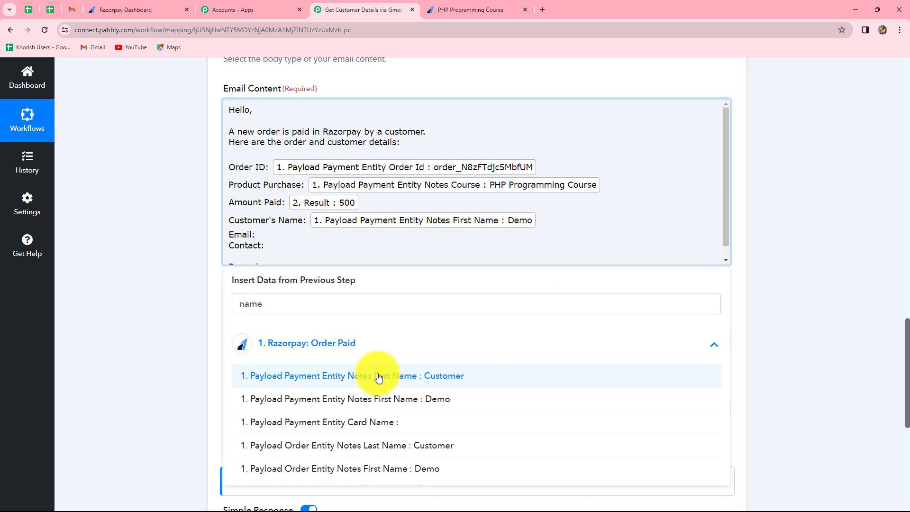
left_click(375, 376)
Map the Razorpay notes email after Email: and phone after Contact:.
key("Return")
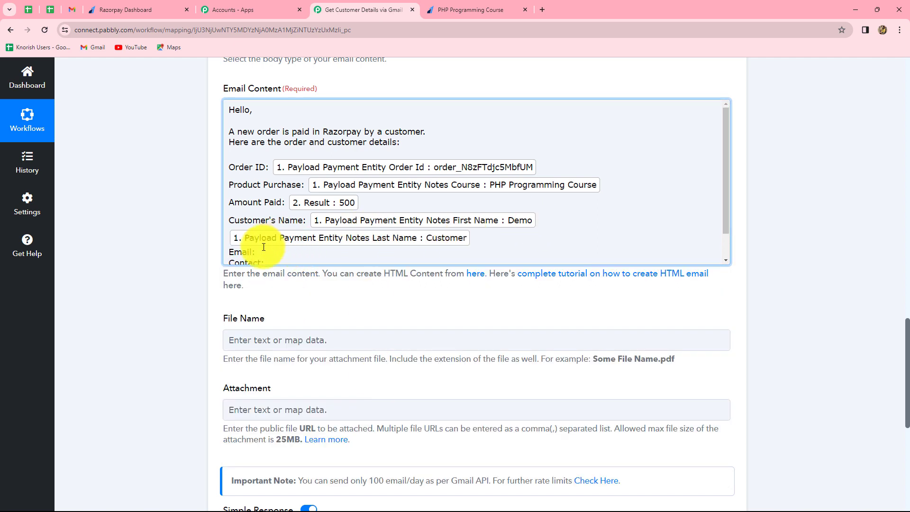
left_click(263, 250)
left_click(295, 348)
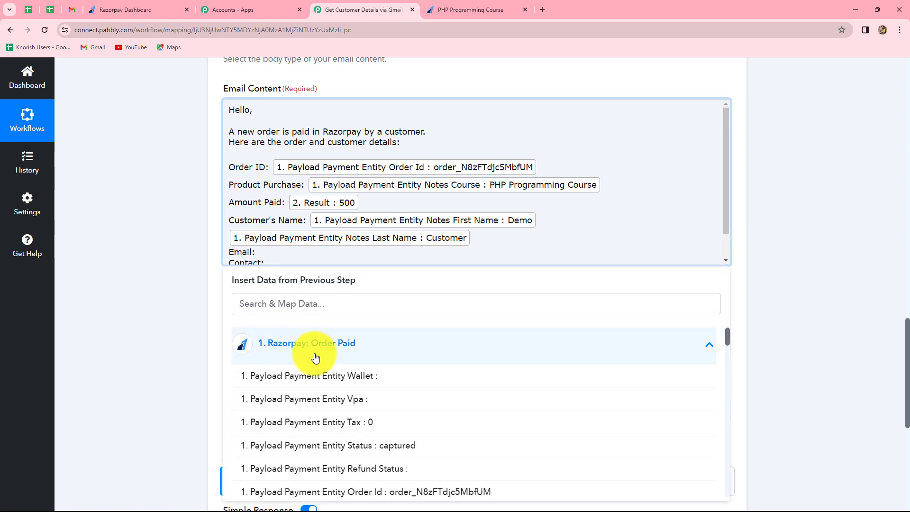
scroll(365, 432, "down", 5)
left_click(400, 396)
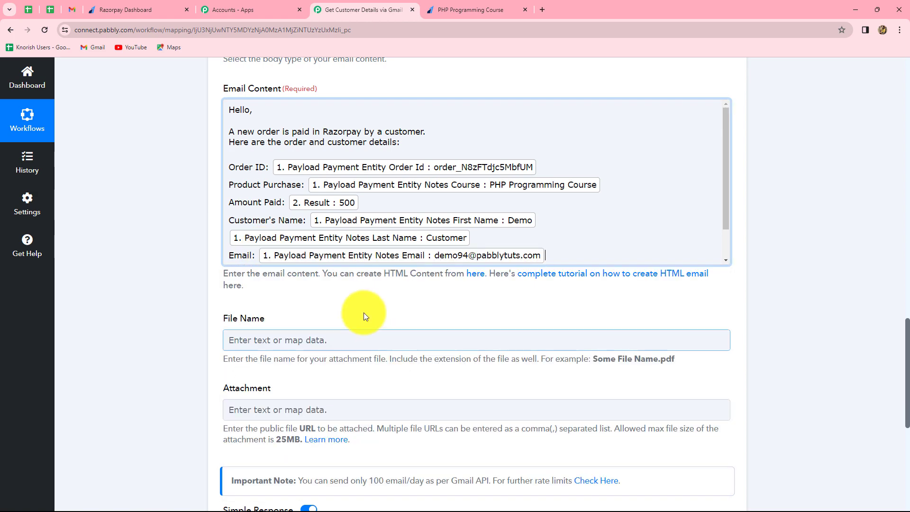
left_click(276, 236)
left_click(325, 345)
left_click(422, 374)
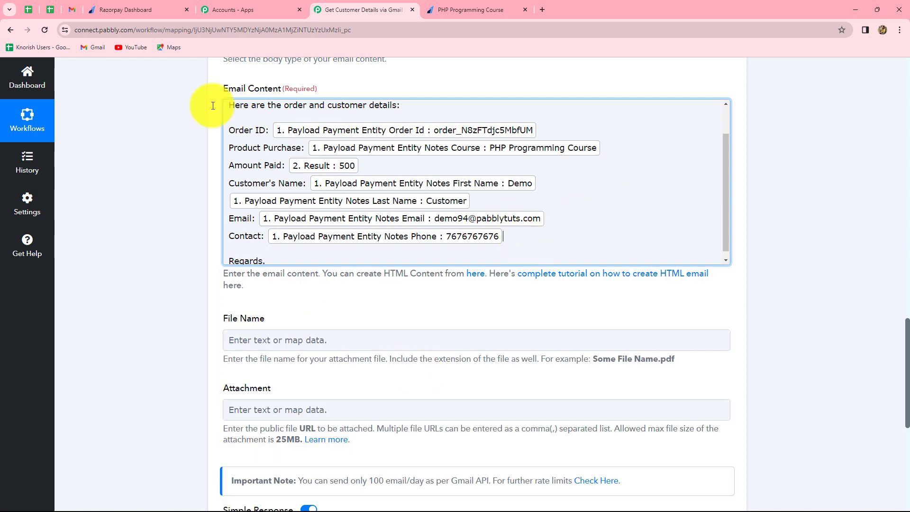
Review the completed email body with all mapped fields.
left_click(592, 240)
scroll(591, 239, "up", 1)
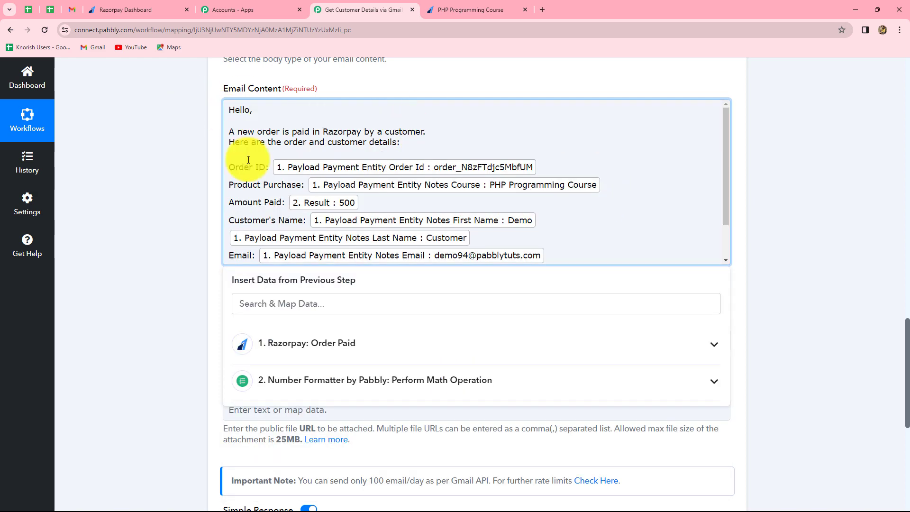
scroll(595, 227, "down", 1)
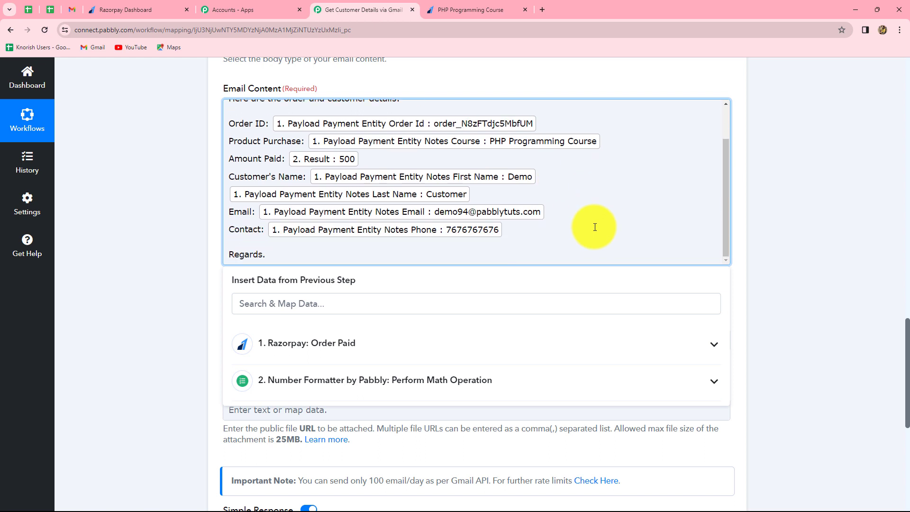
scroll(595, 227, "up", 1)
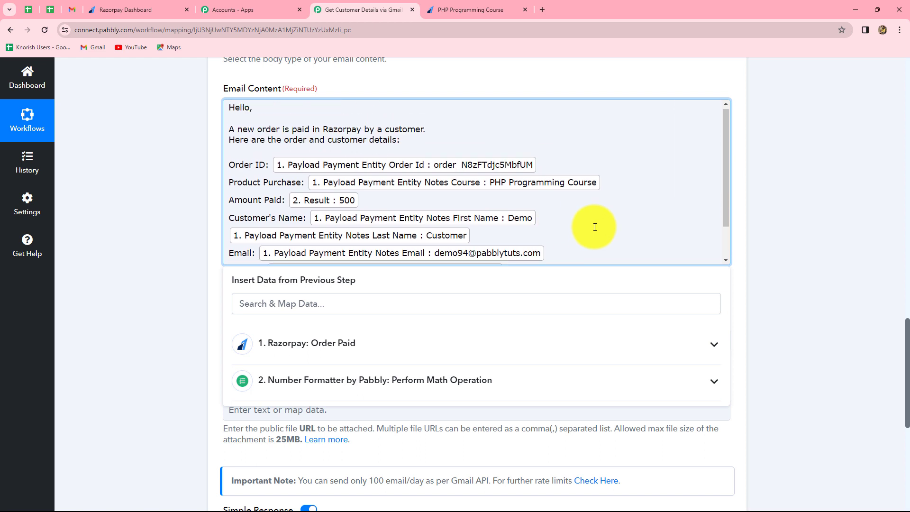
scroll(594, 227, "down", 1)
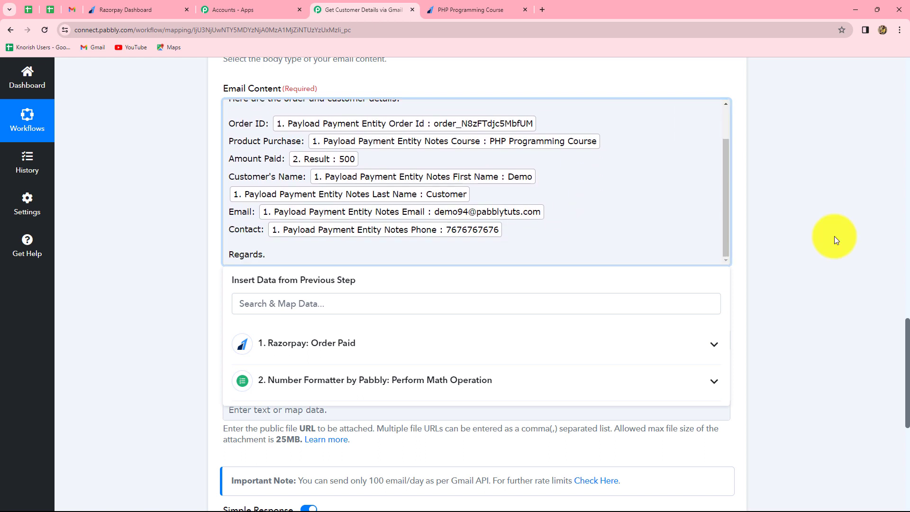
left_click(829, 239)
scroll(811, 244, "down", 4)
Save the Gmail step, send a test email, and confirm the response Status is 'sent'.
left_click(307, 272)
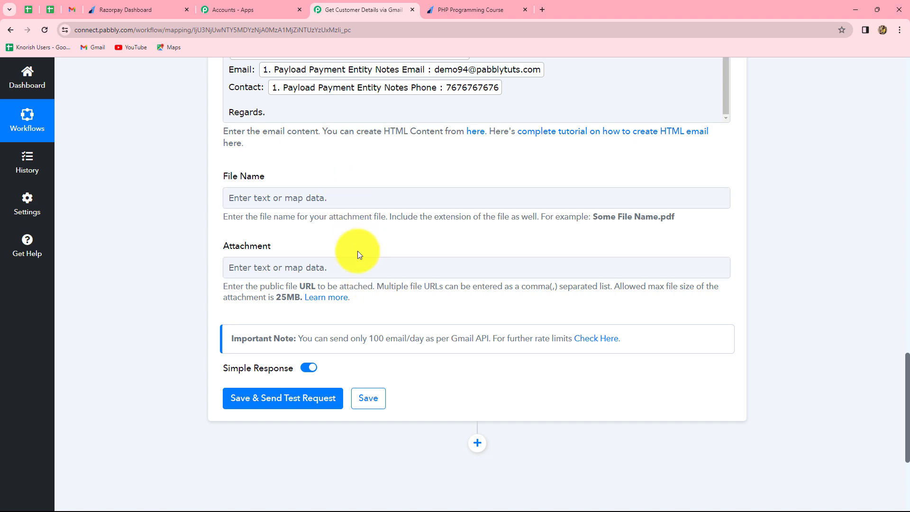
left_click(299, 398)
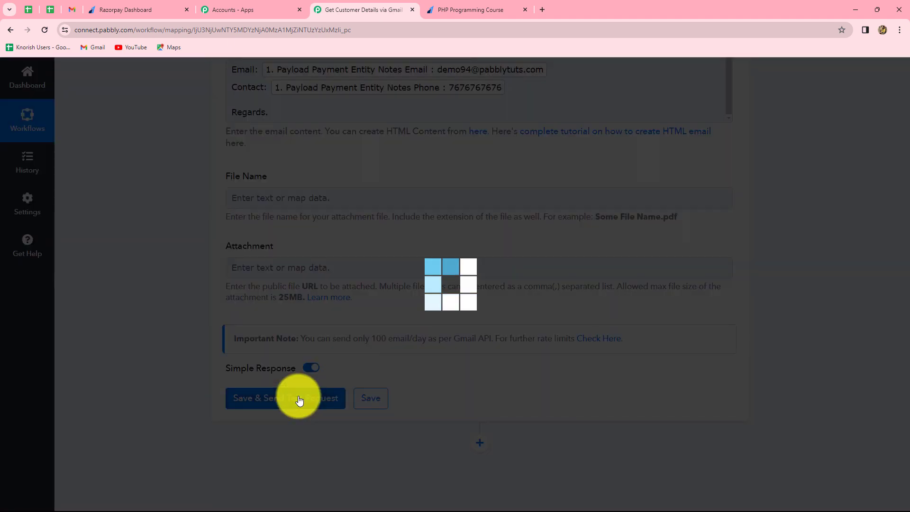
scroll(885, 319, "down", 5)
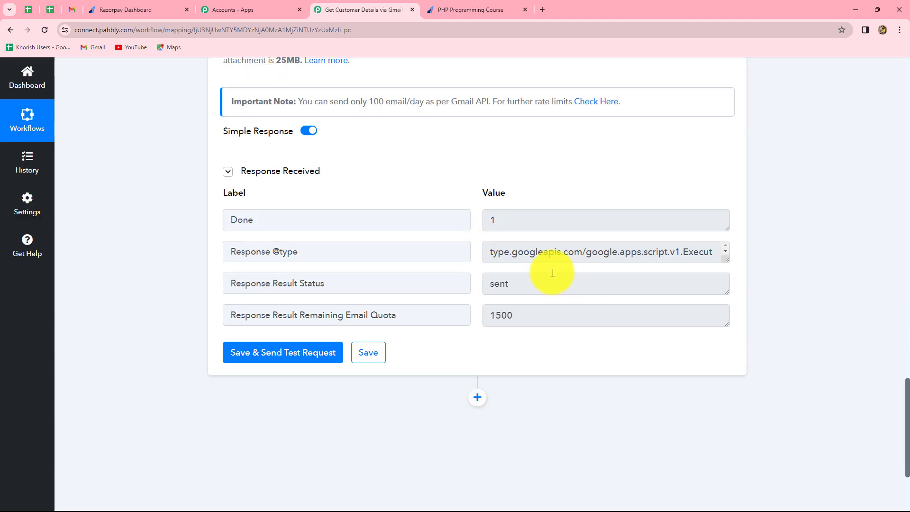
left_click(523, 285)
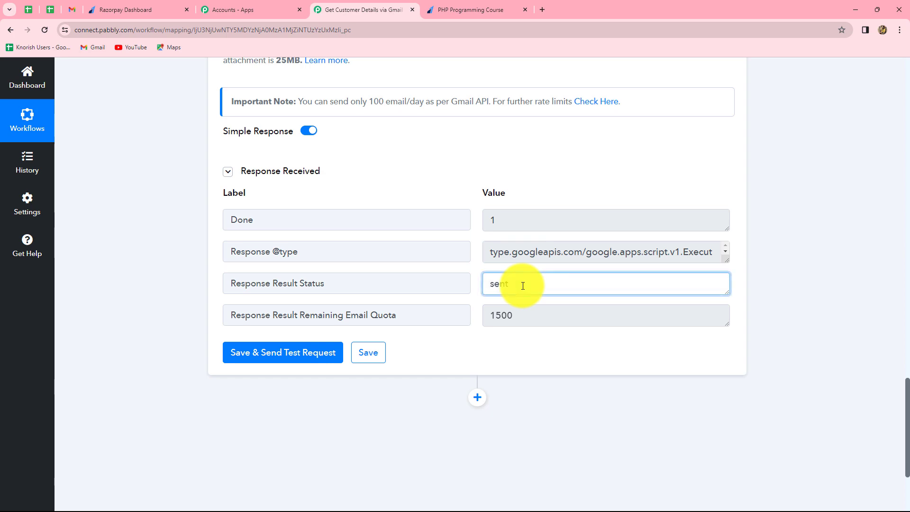
left_click_drag(523, 285, 482, 285)
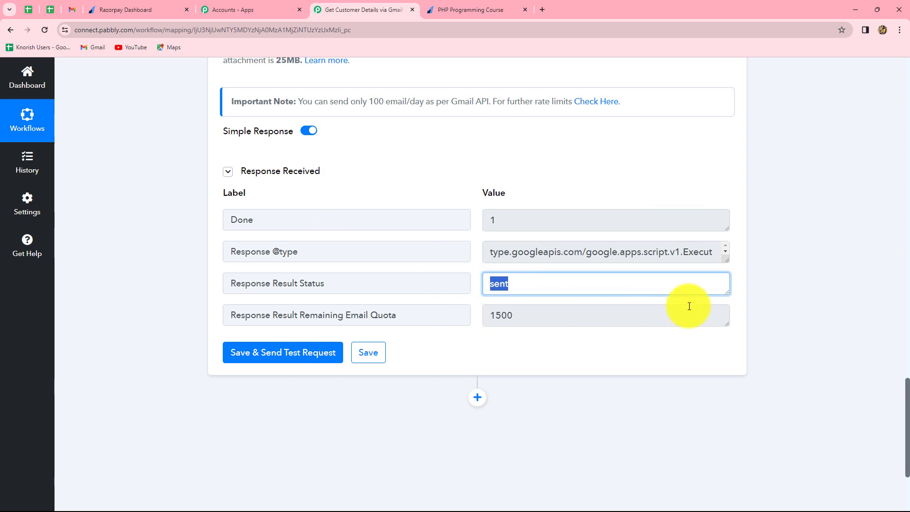
scroll(621, 303, "up", 9)
scroll(619, 300, "up", 10)
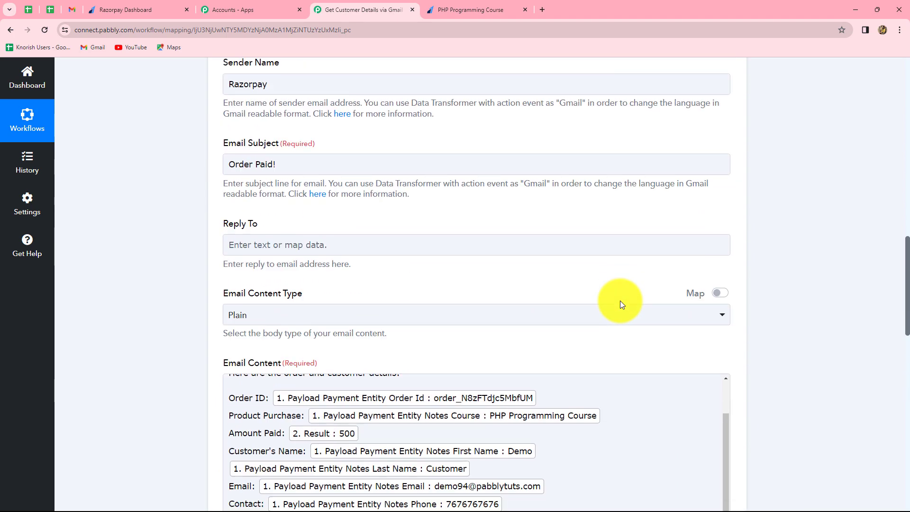
scroll(620, 301, "up", 1)
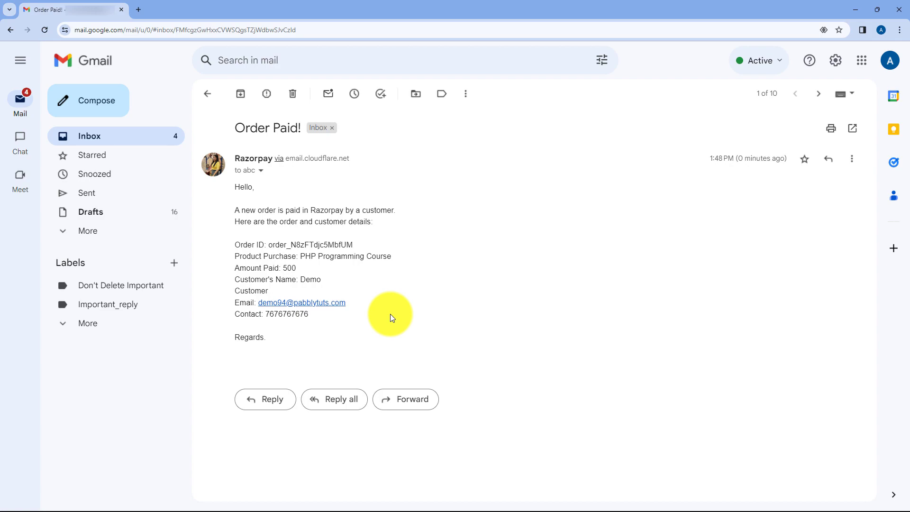
Switch to the Razorpay Dashboard Payment Pages window.
key("alt+Tab")
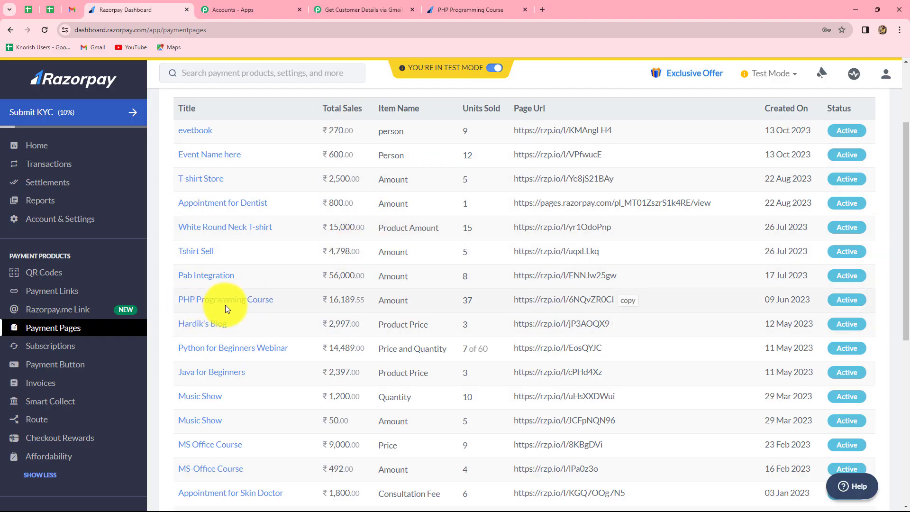
Open the copied PHP Programming Course payment page link in a new tab.
left_click(626, 301)
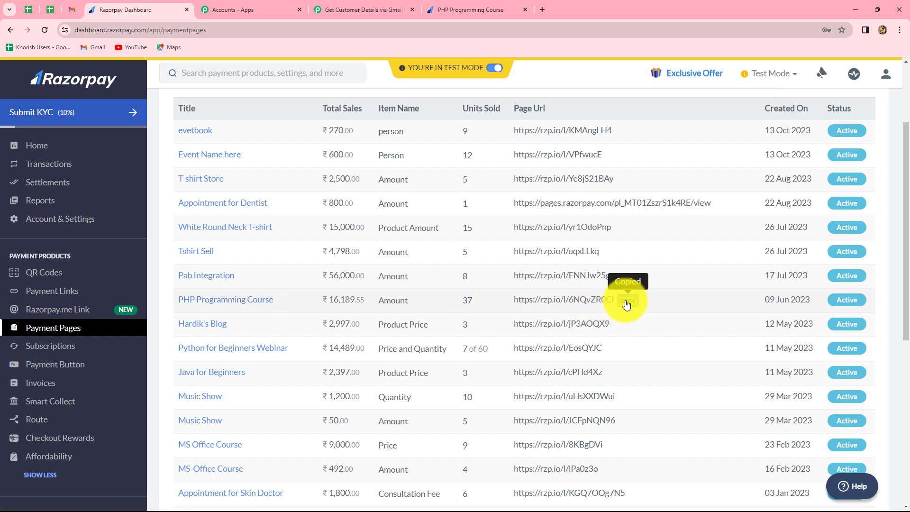
left_click(542, 9)
left_click(375, 233)
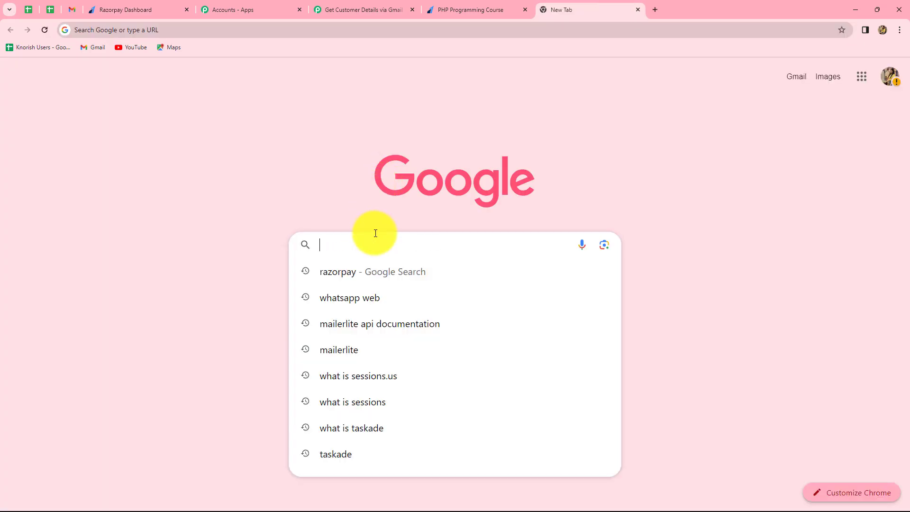
key("ctrl+v")
key("Return")
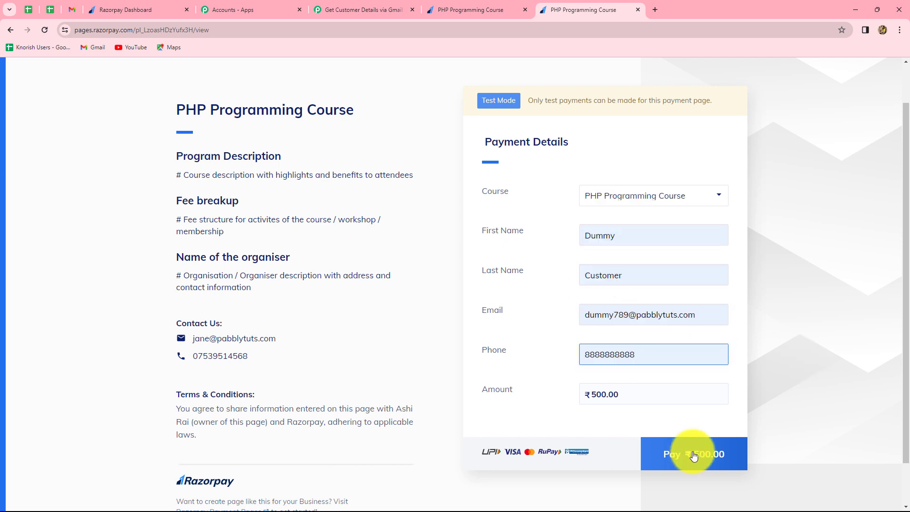
Pay ₹500.00 for the PHP Programming Course on the payment page.
left_click(693, 455)
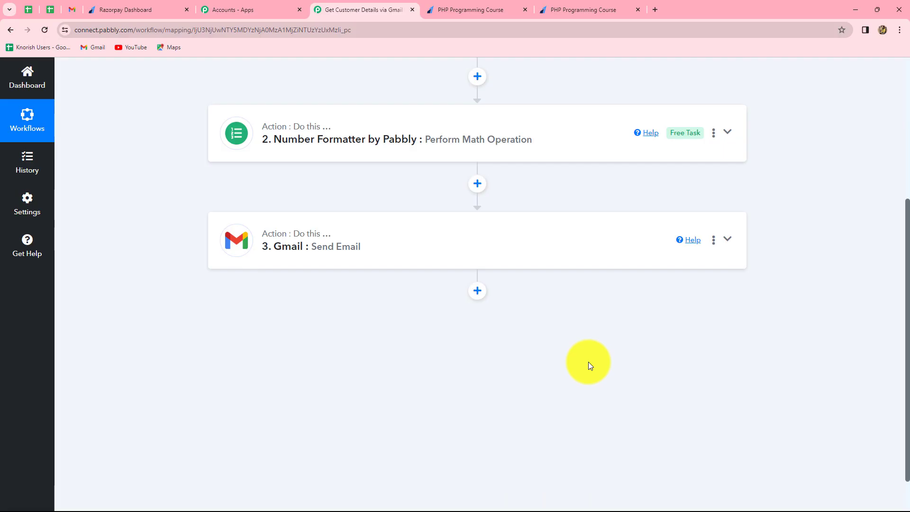
Scroll the Pabbly Connect page to bring the 'Get Customer Details via Gmail for Razorpay order' workflow into view.
scroll(588, 361, "up", 4)
scroll(587, 362, "down", 2)
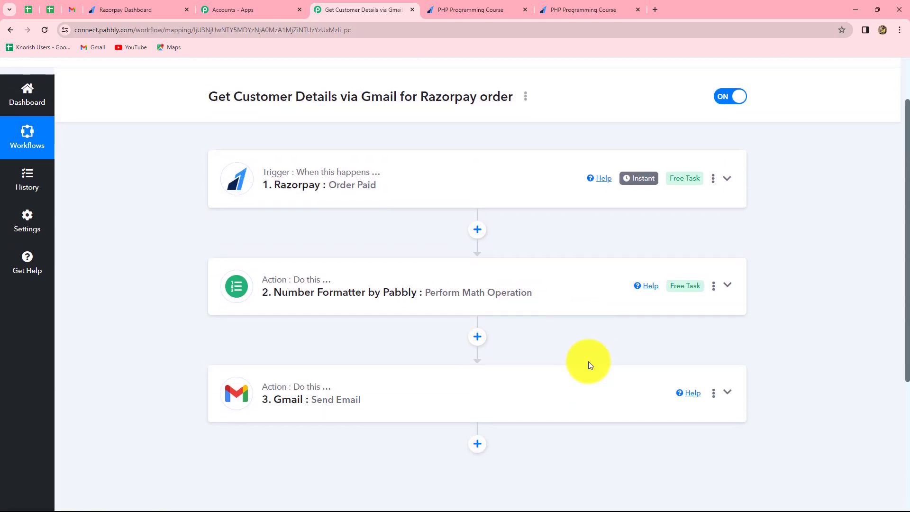
scroll(588, 364, "down", 1)
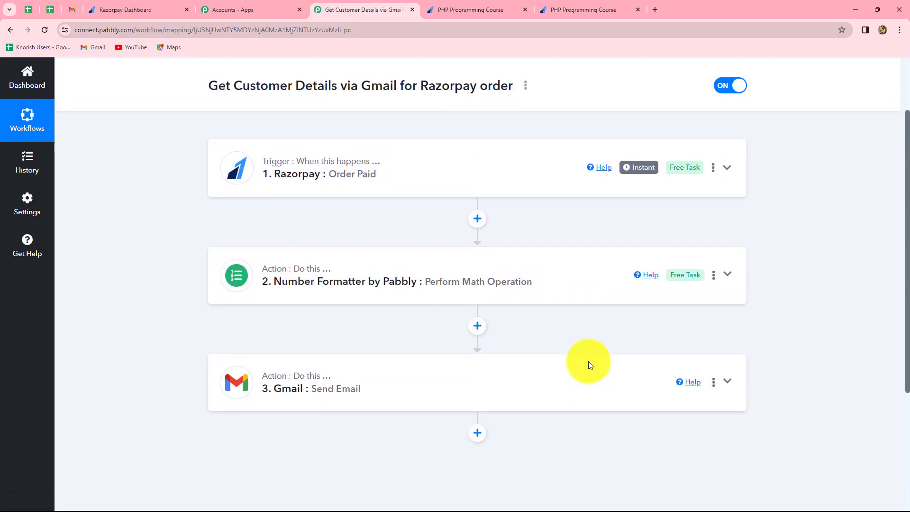